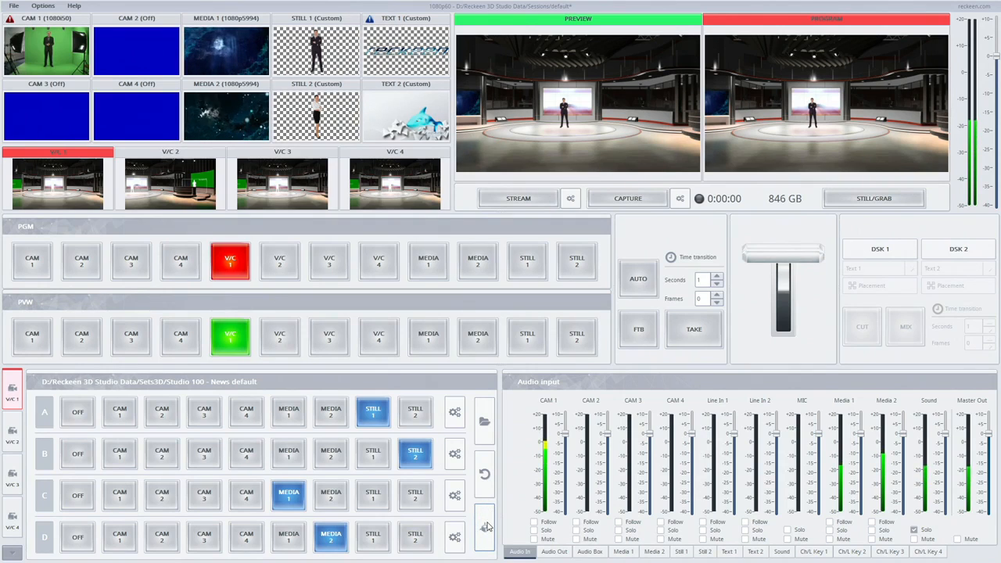
Open the V/C 1 News default set in the 3D set editor and enable shadows for the whole scene.
left_click(486, 528)
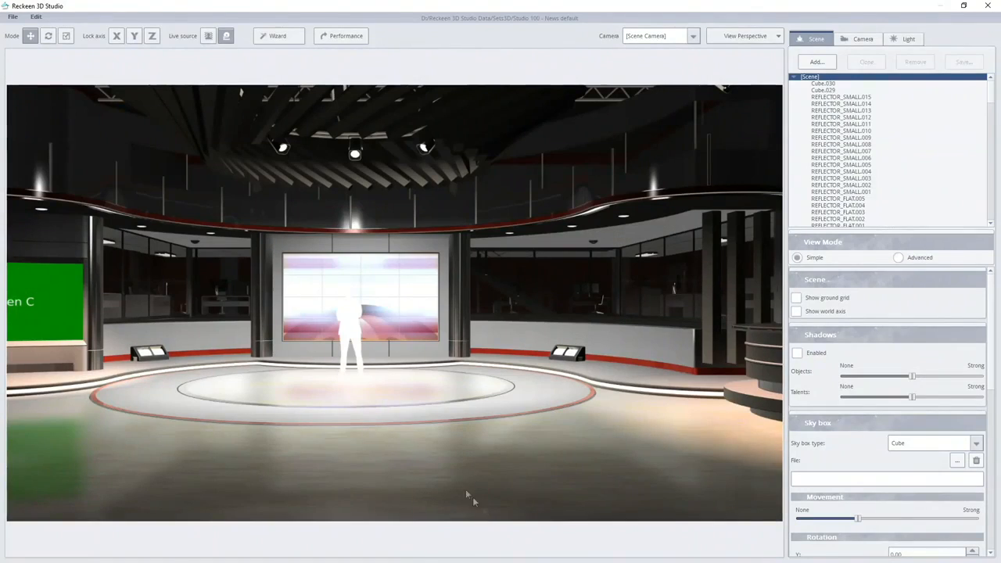
middle_click_drag(357, 430, 411, 462)
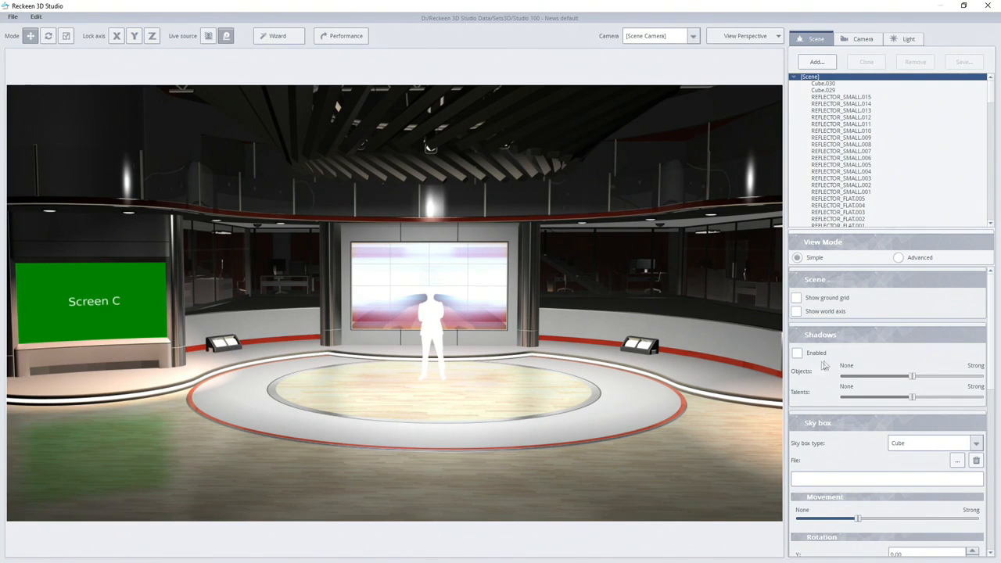
left_click(797, 353)
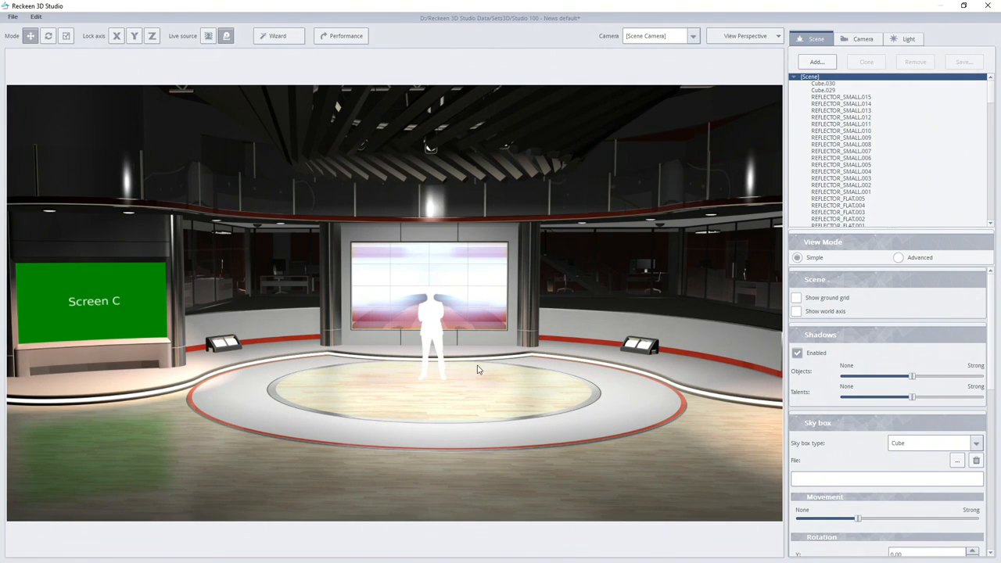
Show the scene's lights and select the spot light above Screen C to inspect its settings.
left_click(905, 39)
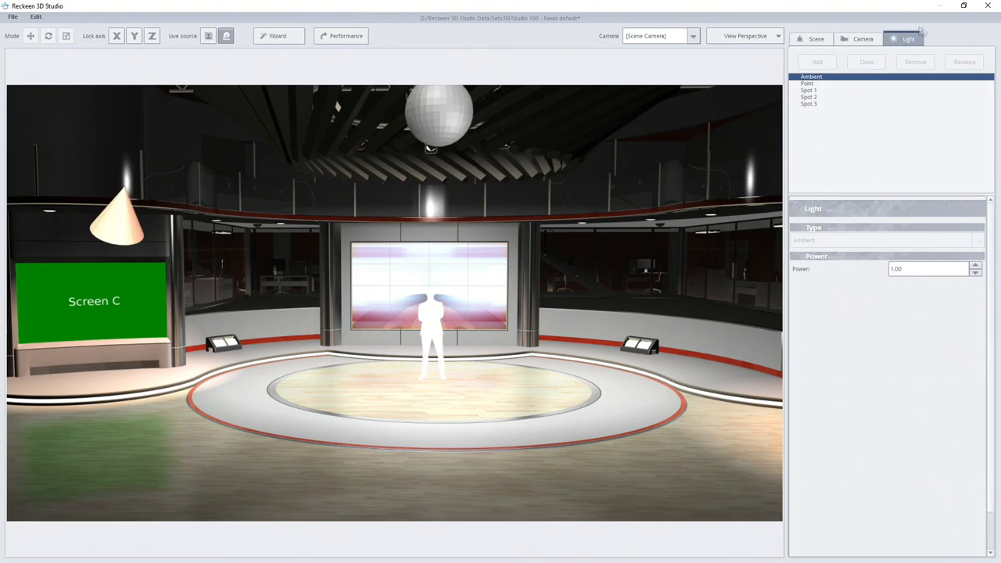
right_click_drag(377, 258, 338, 275)
middle_click_drag(339, 274, 328, 297)
scroll(329, 297, "up", 3)
right_click_drag(327, 293, 294, 279)
left_click(271, 245)
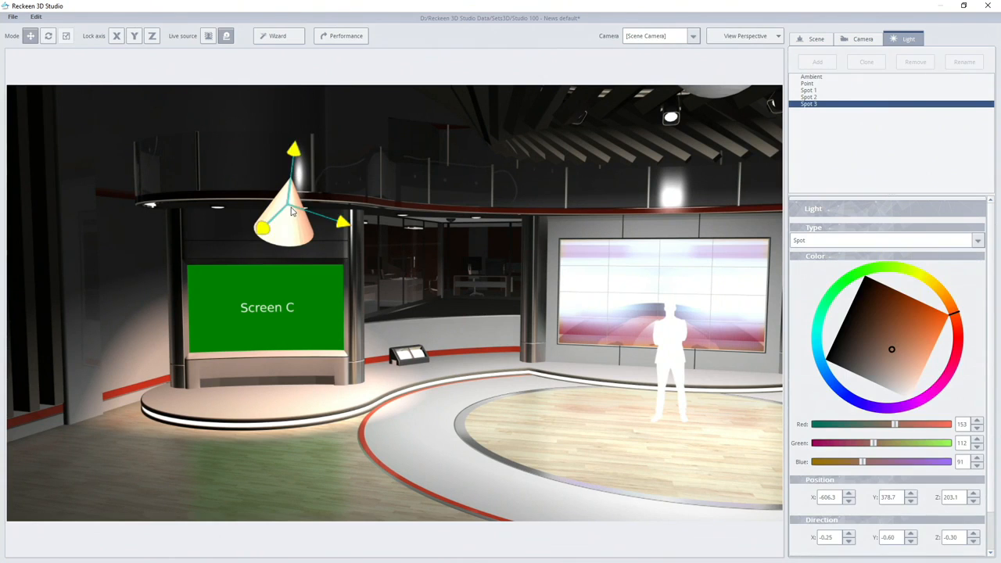
Select the spot light in the ceiling above the central stage and examine the floor area it lights.
left_click(802, 241)
left_click(803, 239)
left_click(405, 275)
middle_click_drag(500, 289, 354, 234)
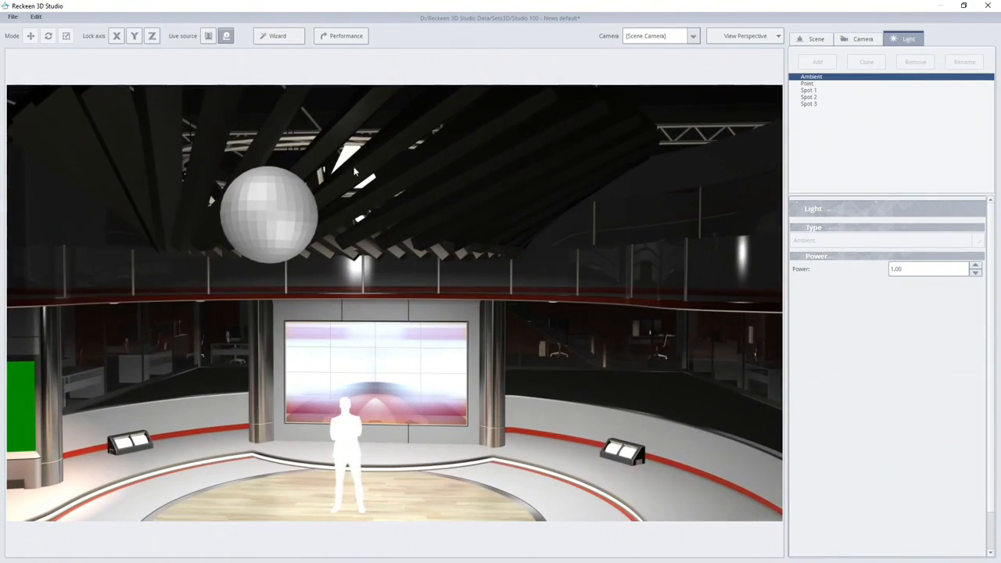
left_click(353, 170)
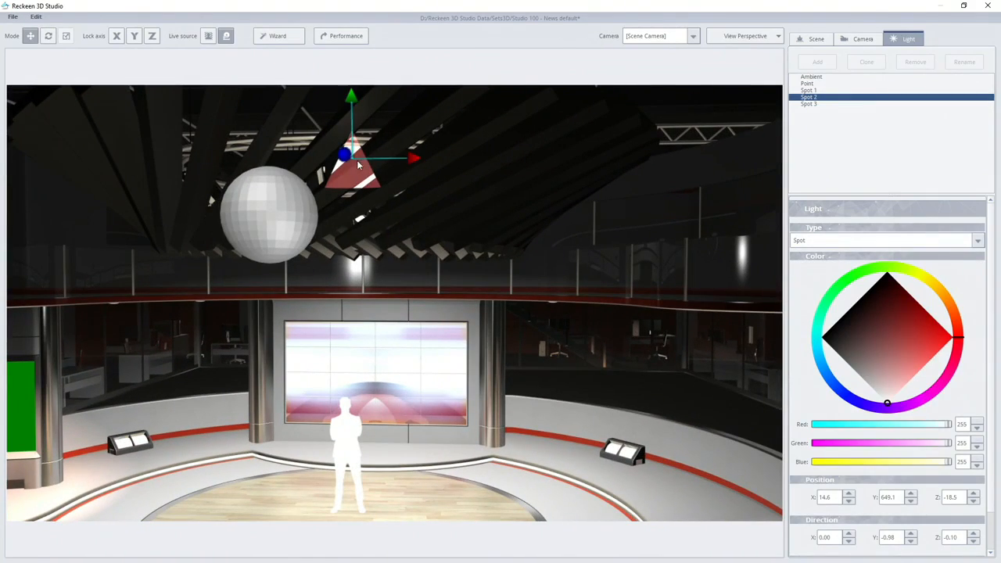
middle_click_drag(356, 197, 312, 202)
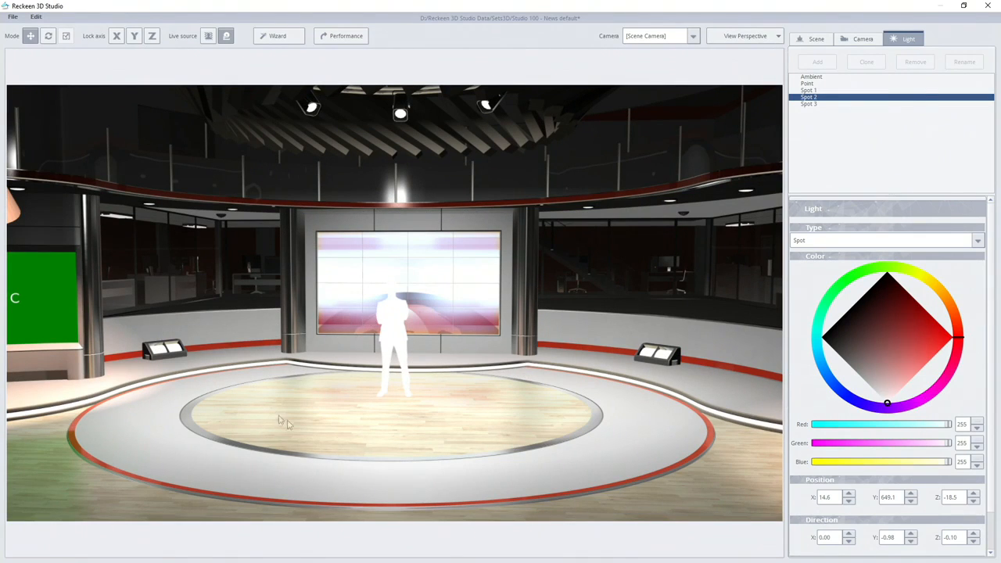
Select the spot light above the desk near Screen D and examine the lighting around the studio.
left_click(406, 277)
middle_click_drag(411, 292, 617, 271)
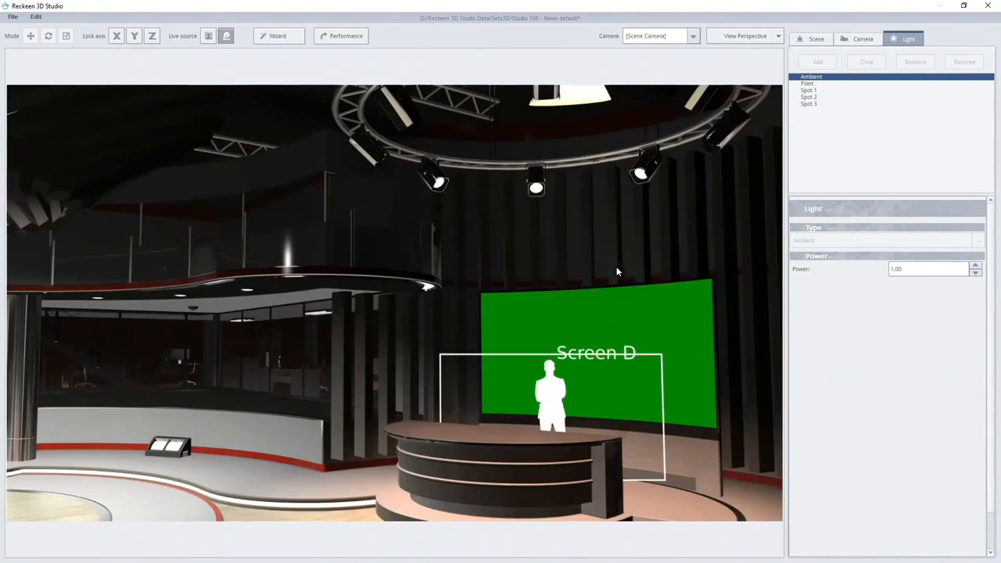
left_click(583, 95)
middle_click_drag(552, 271, 391, 308)
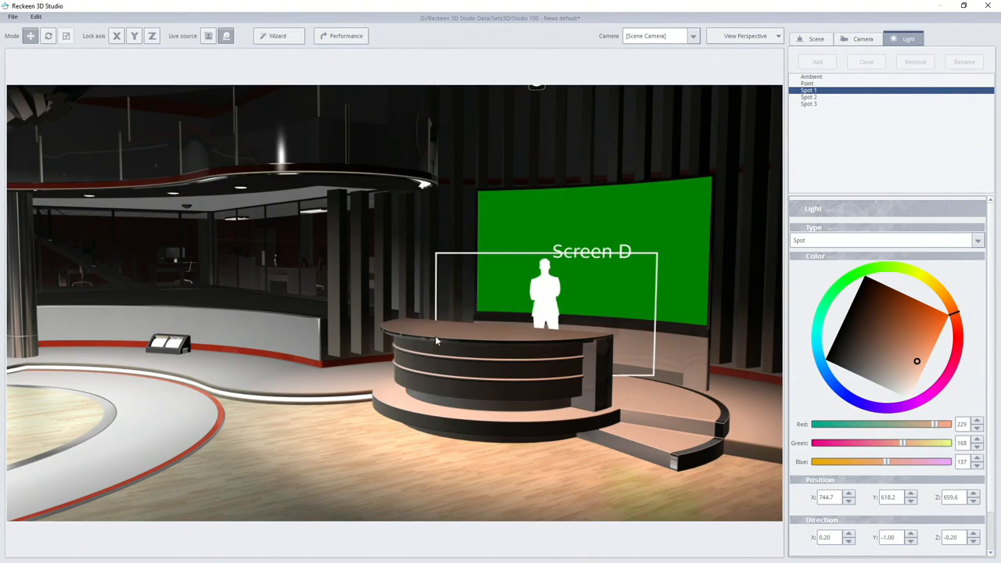
left_click(347, 341)
middle_click_drag(344, 328, 80, 340)
middle_click_drag(77, 305, 404, 337)
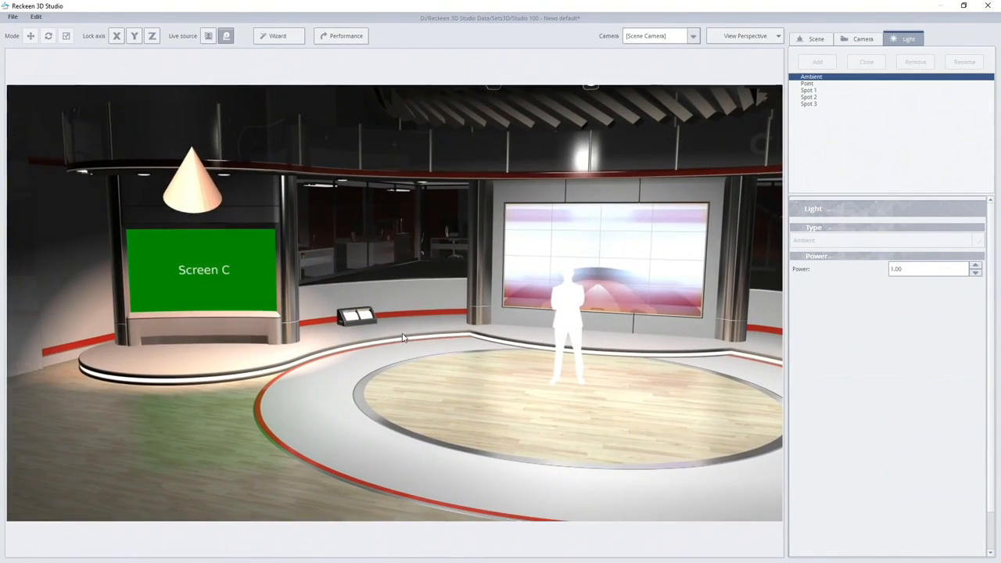
Enable the shadow on the TV_MID object holding Screen C, toggling it off and on to compare.
left_click(815, 39)
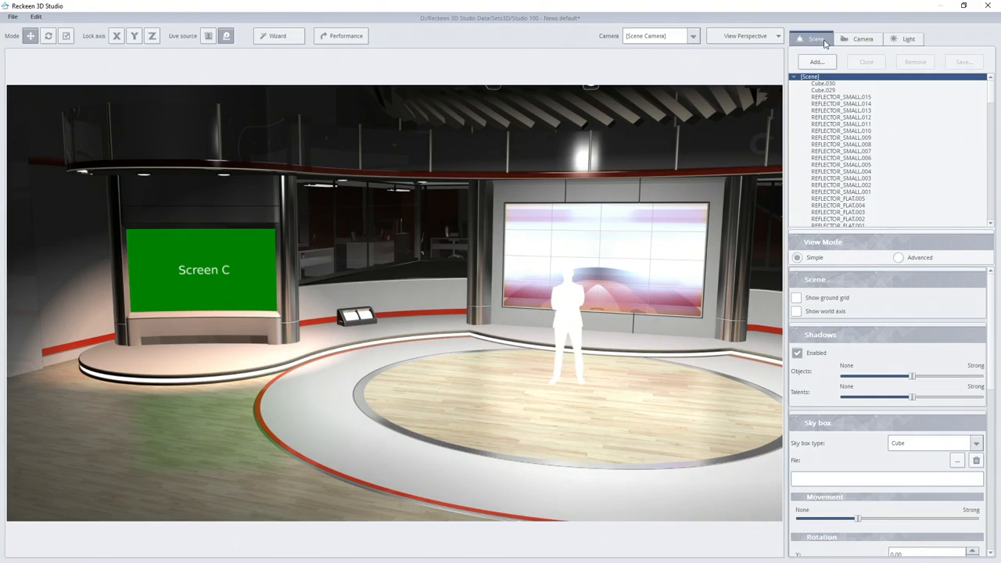
left_click(248, 215)
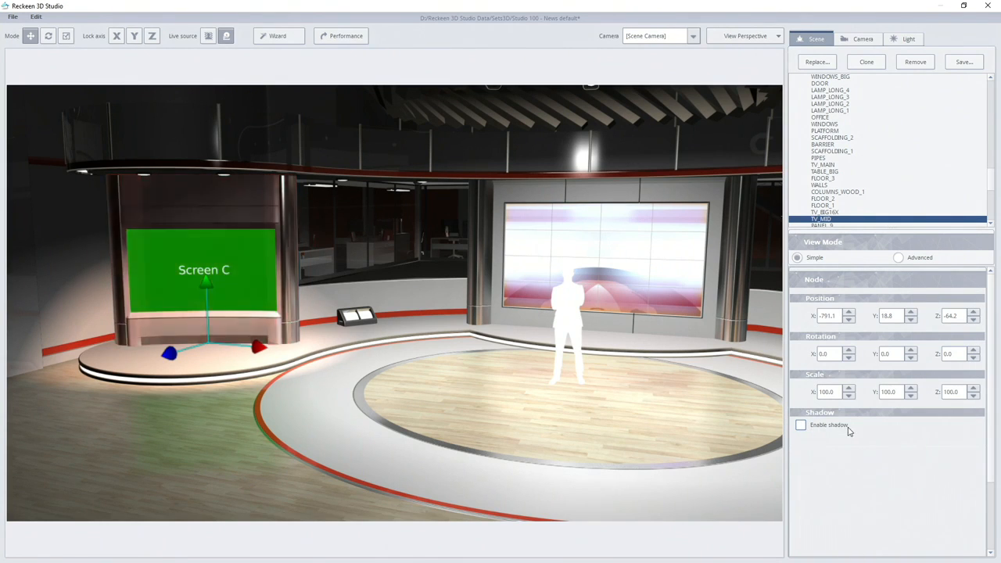
left_click(801, 426)
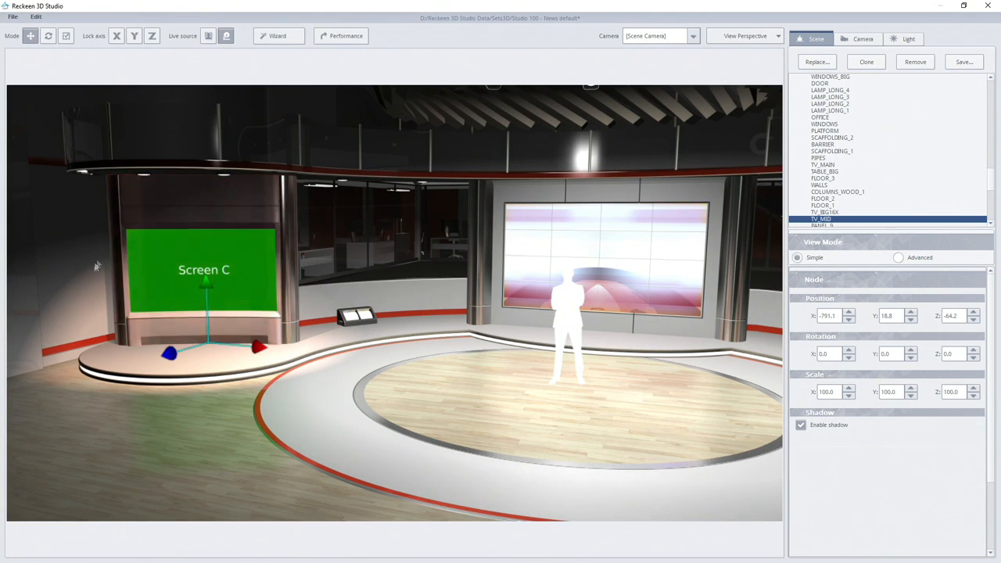
left_click(800, 425)
left_click(800, 425)
scroll(977, 185, "down", 3)
Rotate the Spot 3 light above Screen C to a direction of about X -0.34, Y -0.75, Z -0.57.
left_click(907, 38)
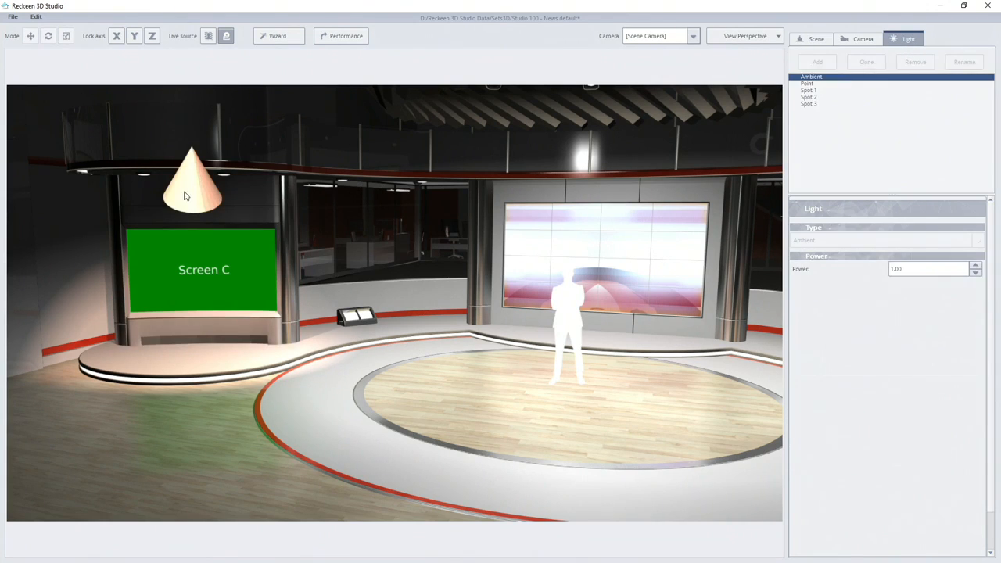
left_click(185, 192)
left_click(48, 36)
left_click_drag(169, 137, 131, 137)
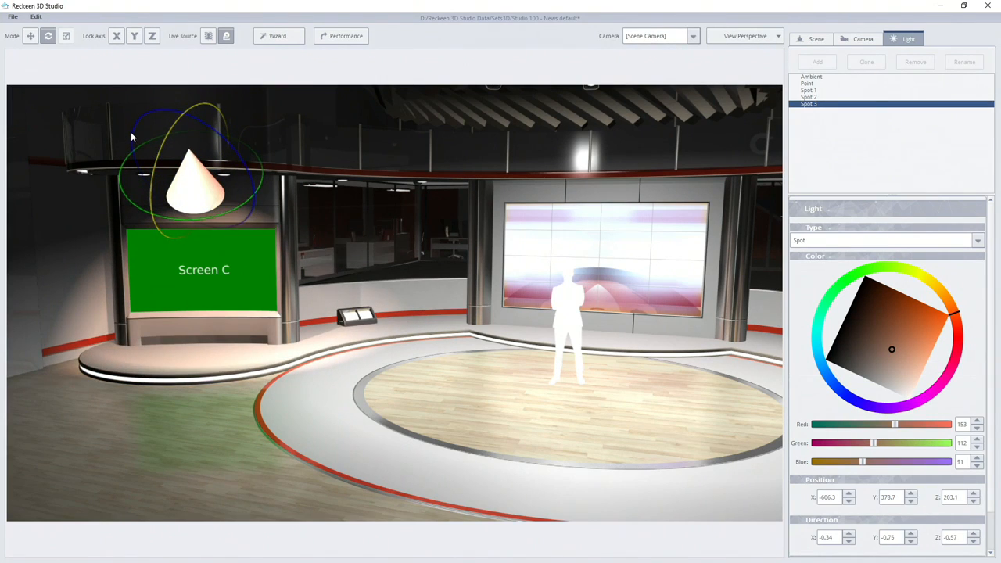
left_click(31, 36)
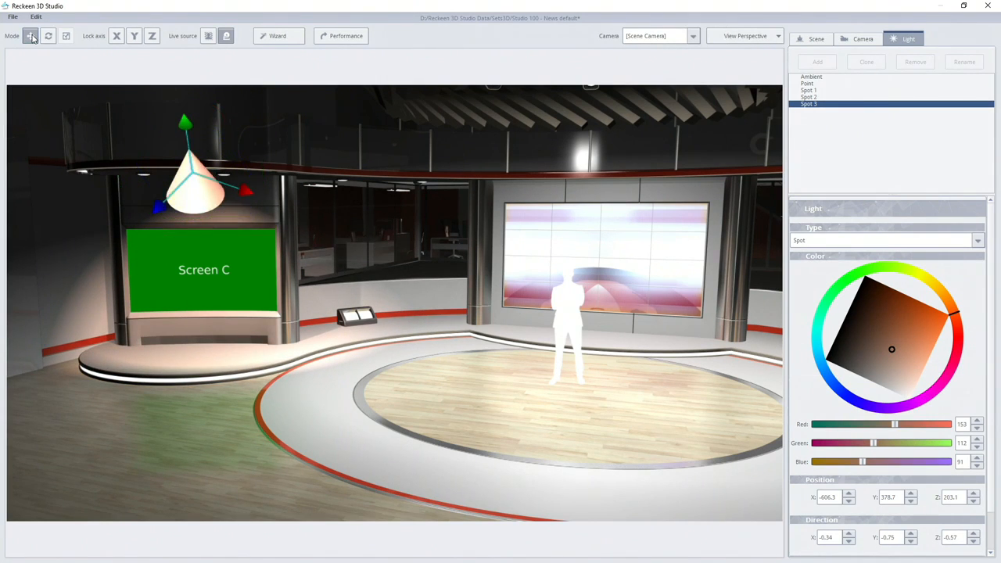
Select the TV_MID object and expand its child nodes in the Advanced view mode.
left_click(269, 201)
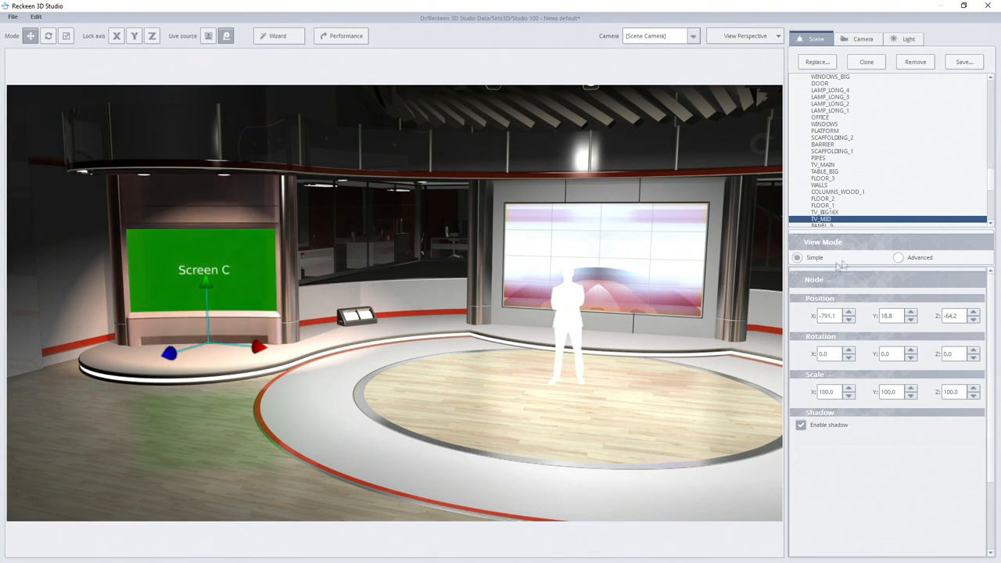
left_click_drag(989, 167, 990, 187)
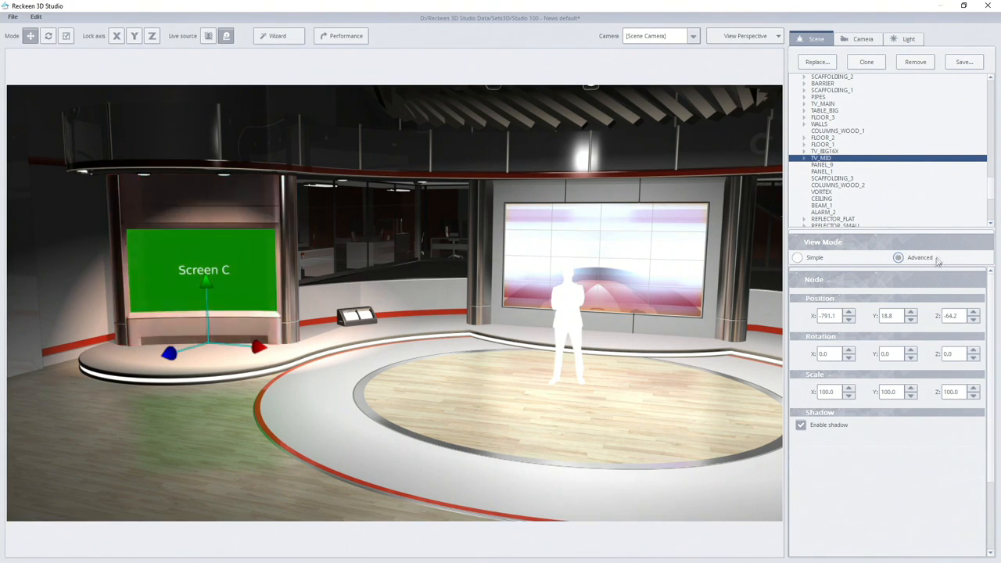
left_click(907, 258)
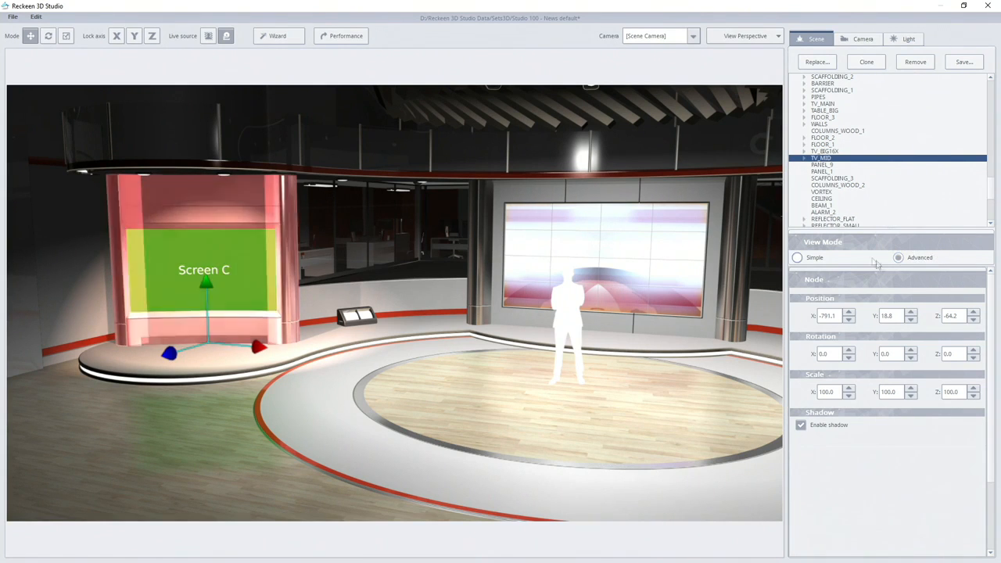
left_click(803, 158)
Check the shadow setting of TV_MID's Plane.002, COLUMN.002 and COLUMN.001 parts and return to the Simple view mode.
left_click(826, 165)
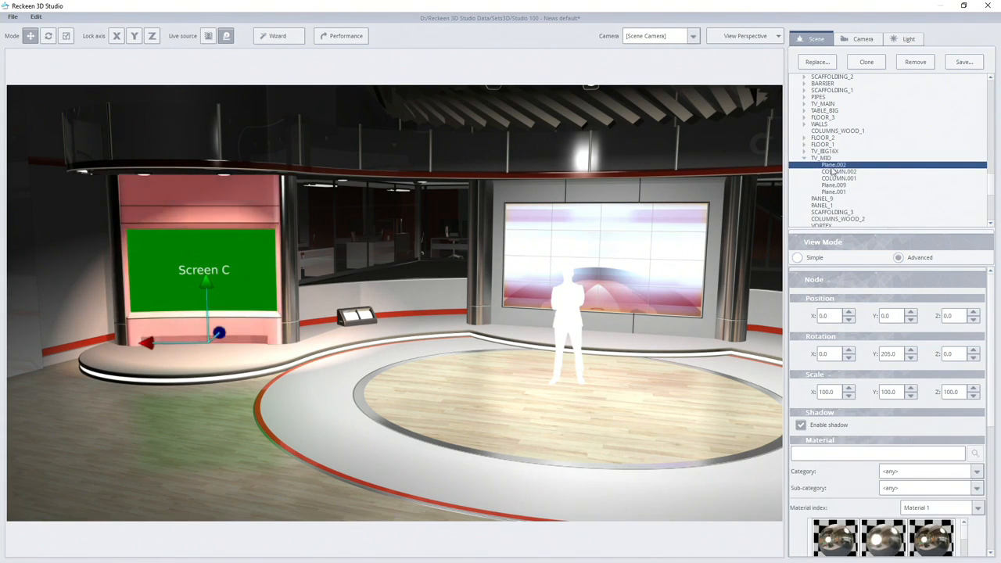
left_click(832, 171)
left_click(835, 178)
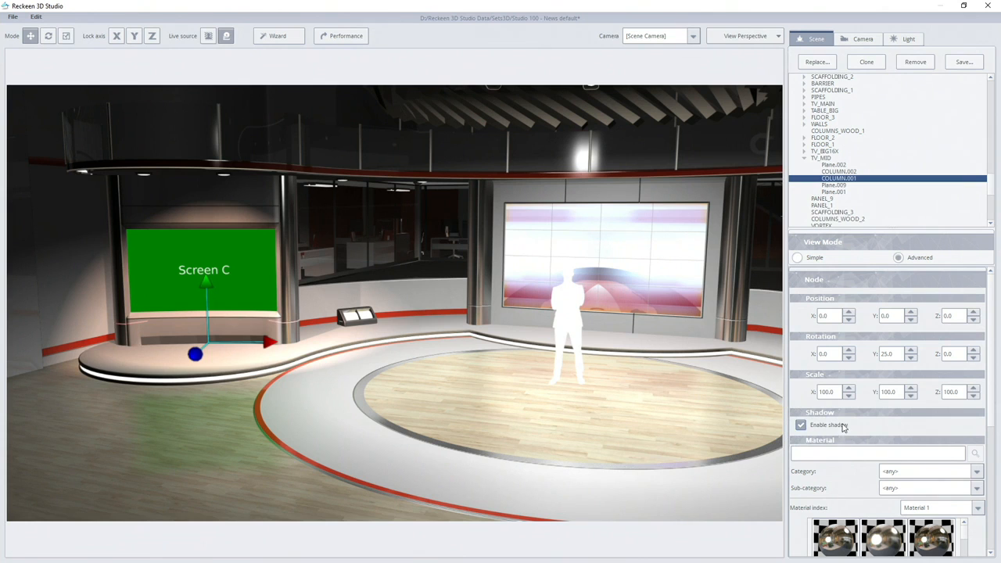
left_click(843, 172)
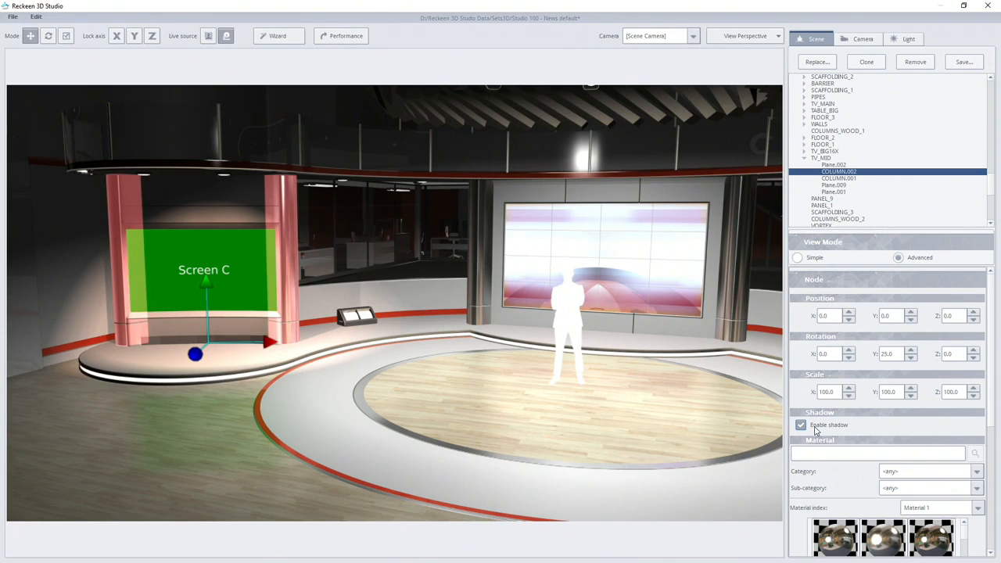
left_click(819, 159)
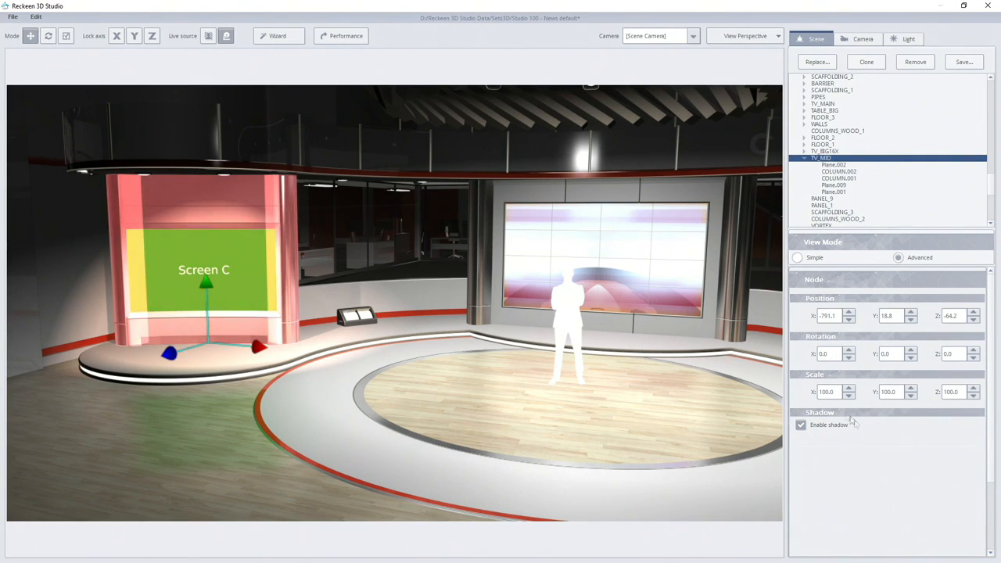
left_click(813, 258)
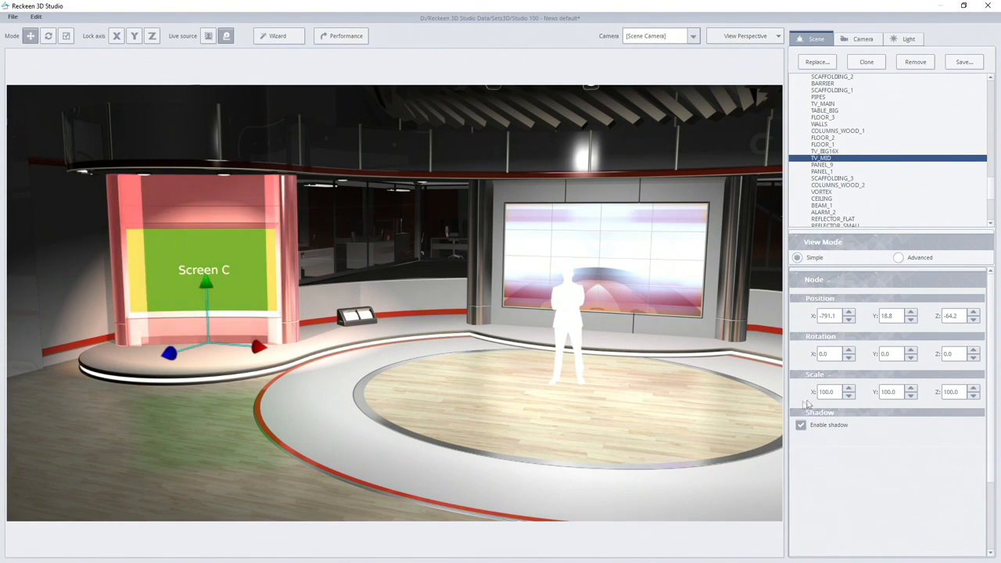
Enable the shadow on the TV_BIG16X object, the large video wall behind the central stage.
left_click(281, 292)
left_click_drag(408, 320, 609, 340)
left_click(571, 291)
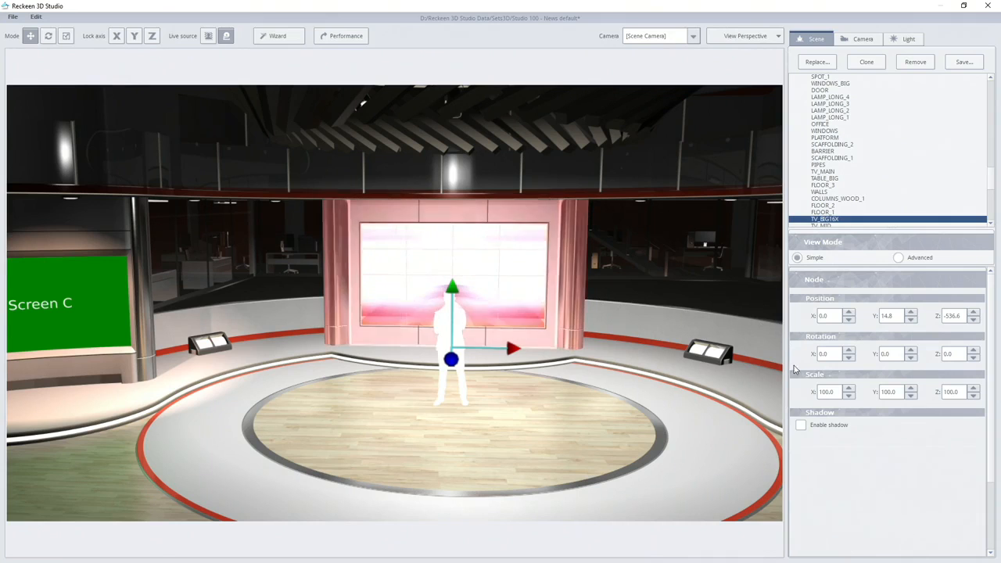
left_click(833, 425)
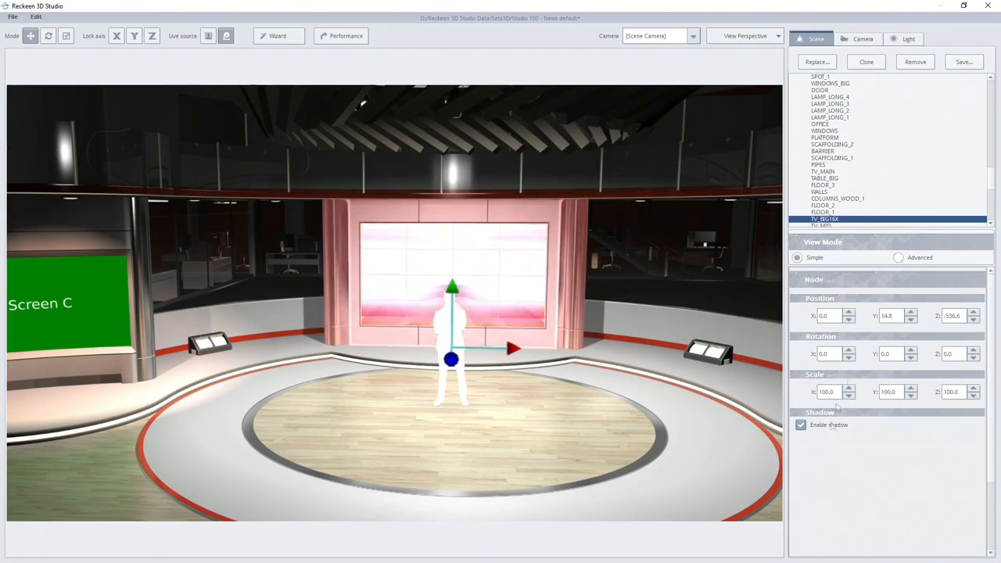
scroll(870, 174, "down", 3)
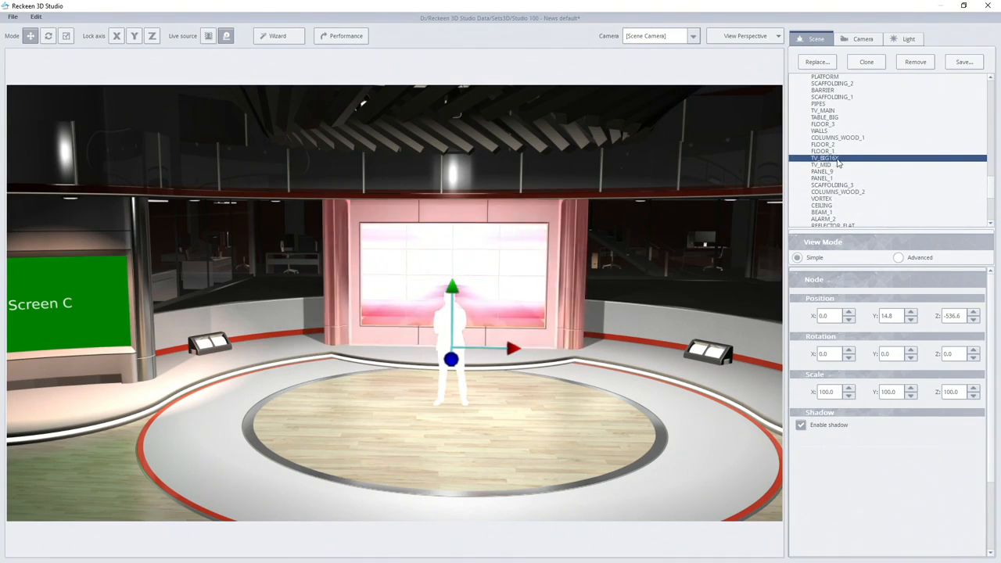
Enable the shadow on the TABLE_BIG desk in front of Screen D and deselect it.
left_click(556, 315)
left_click_drag(556, 315, 335, 318)
left_click(501, 347)
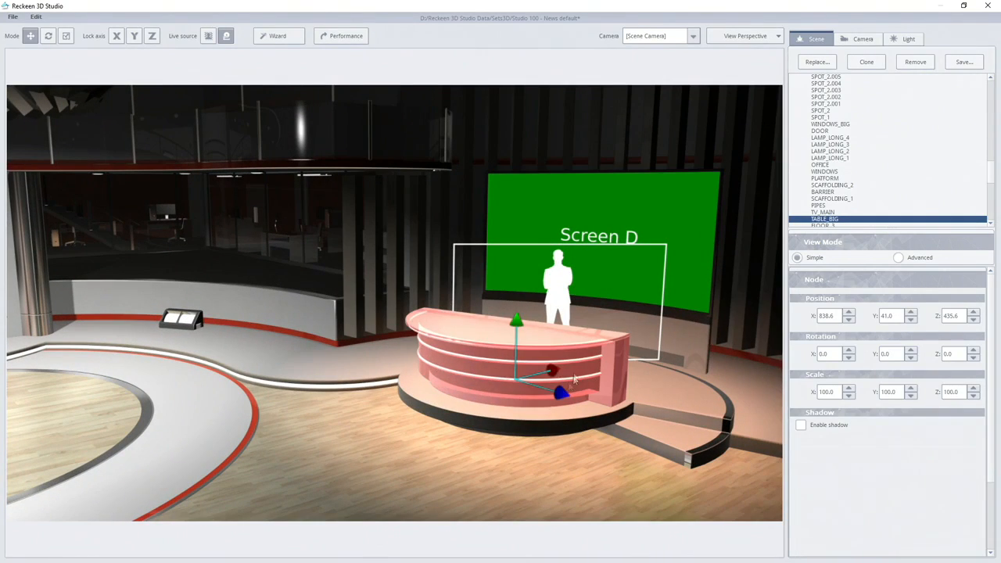
left_click(800, 424)
left_click(573, 360)
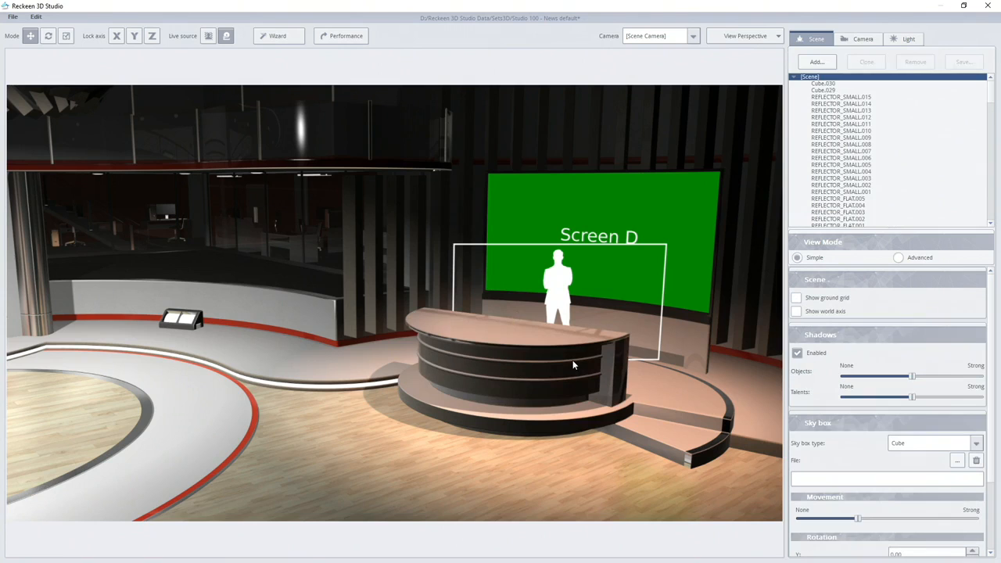
Compare the Objects shadow strength at None and Strong, and set it slightly below the midpoint.
left_click_drag(596, 355, 237, 358)
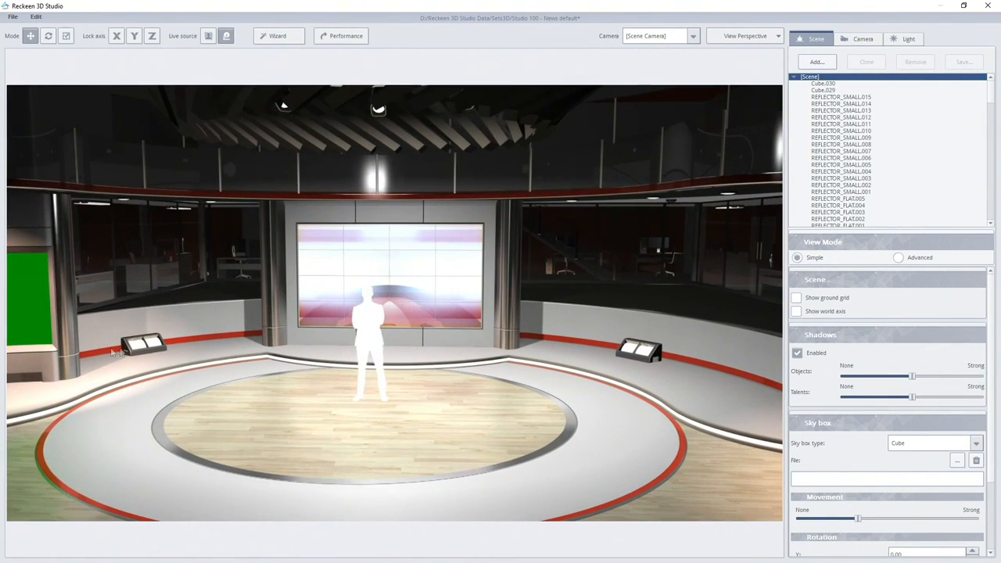
left_click_drag(313, 321, 405, 364)
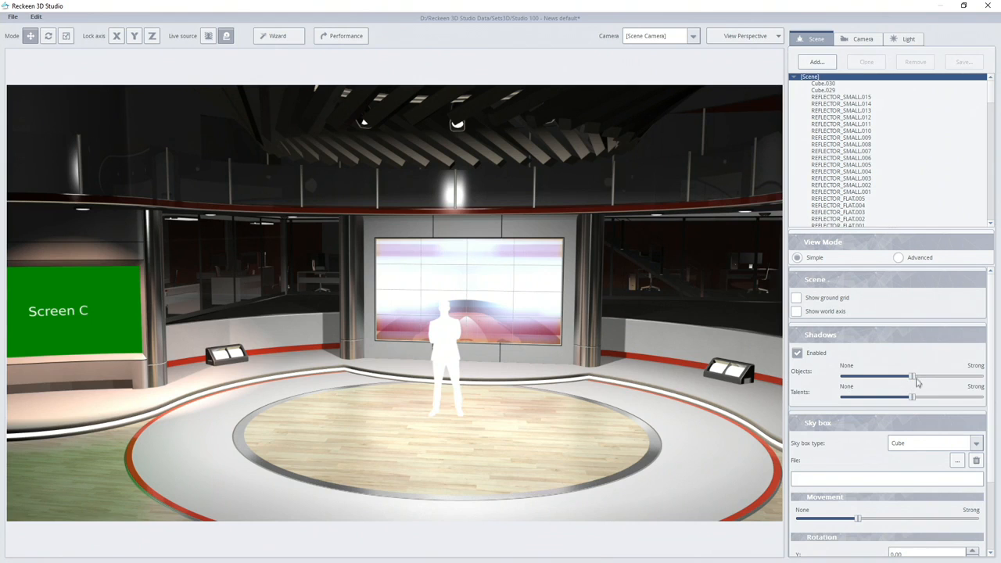
left_click_drag(913, 379, 842, 377)
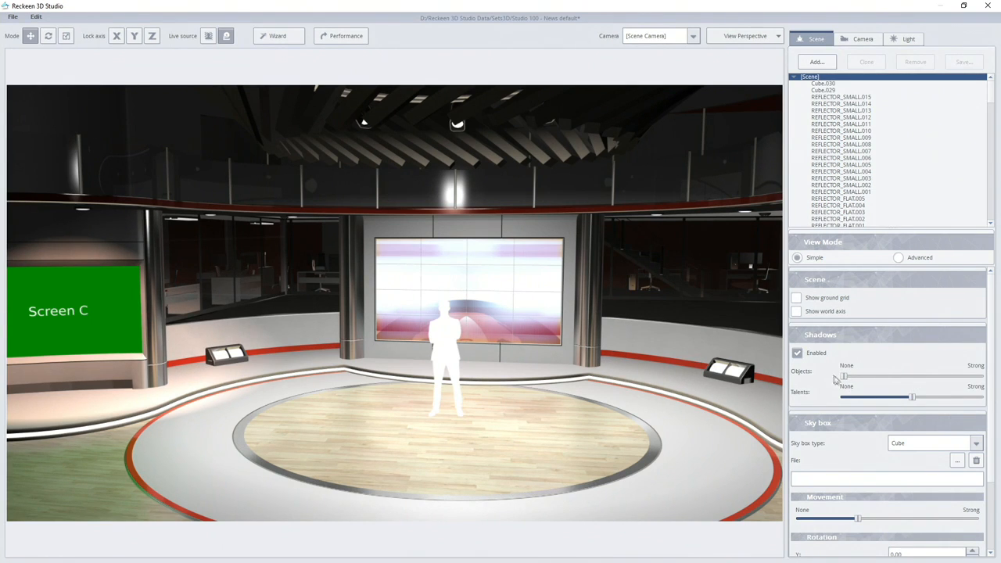
left_click_drag(858, 380, 994, 380)
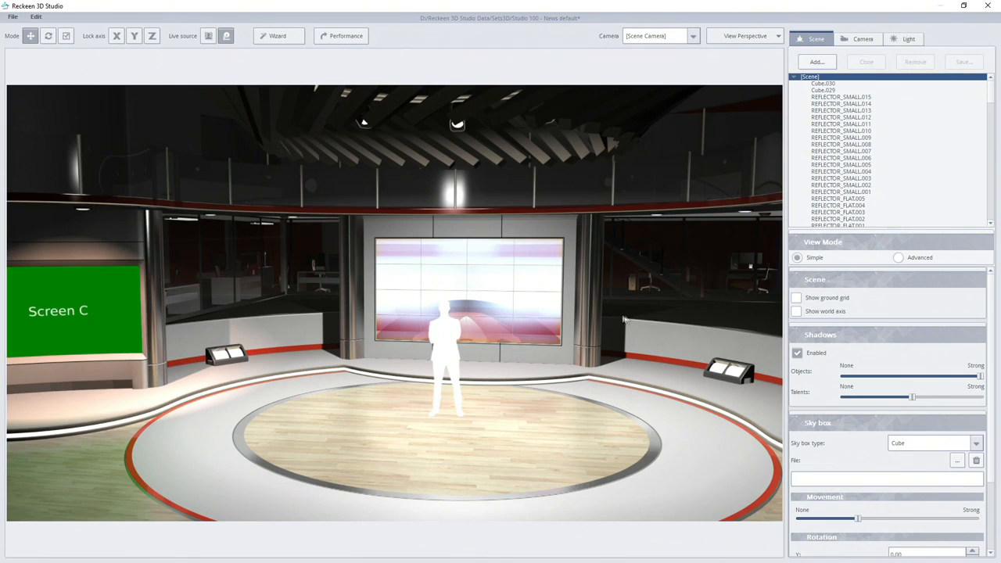
left_click_drag(979, 378, 896, 378)
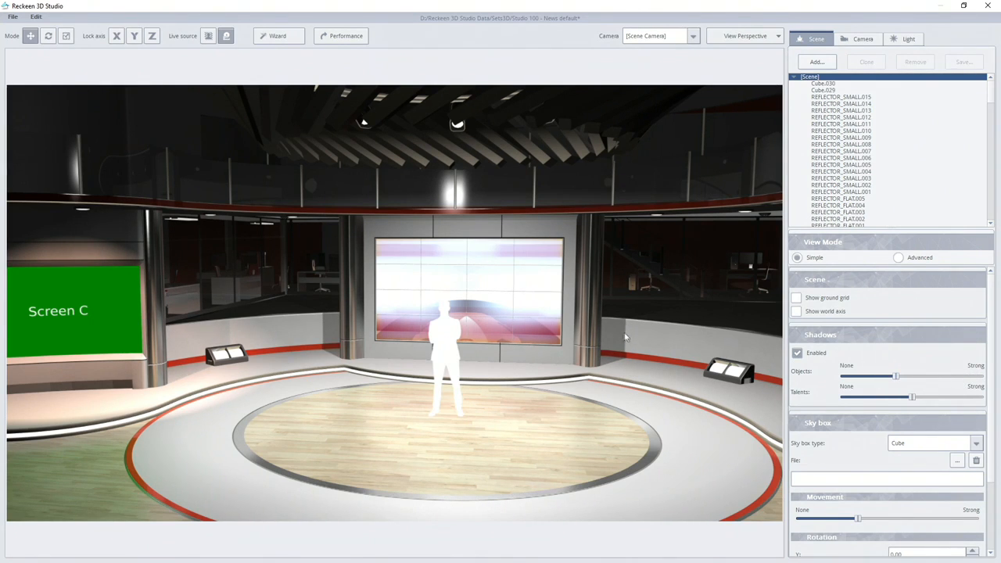
Lower the scene's Objects shadow strength to about one third, and briefly select the talent in front of the central video wall.
mouse_move(889, 379)
left_mouse_down()
mouse_move(875, 379)
mouse_move(894, 380)
left_mouse_up()
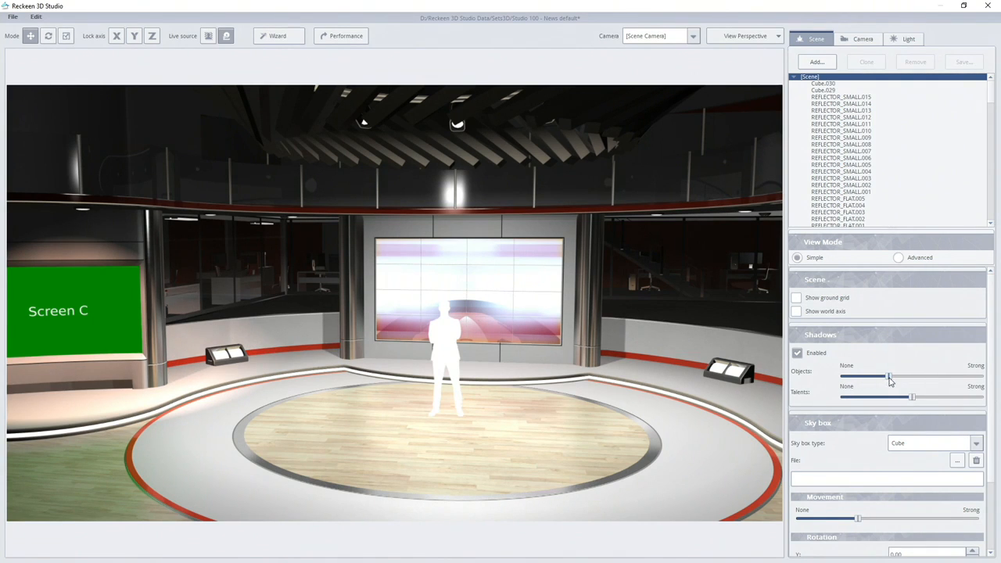
middle_click_drag(605, 410, 634, 410)
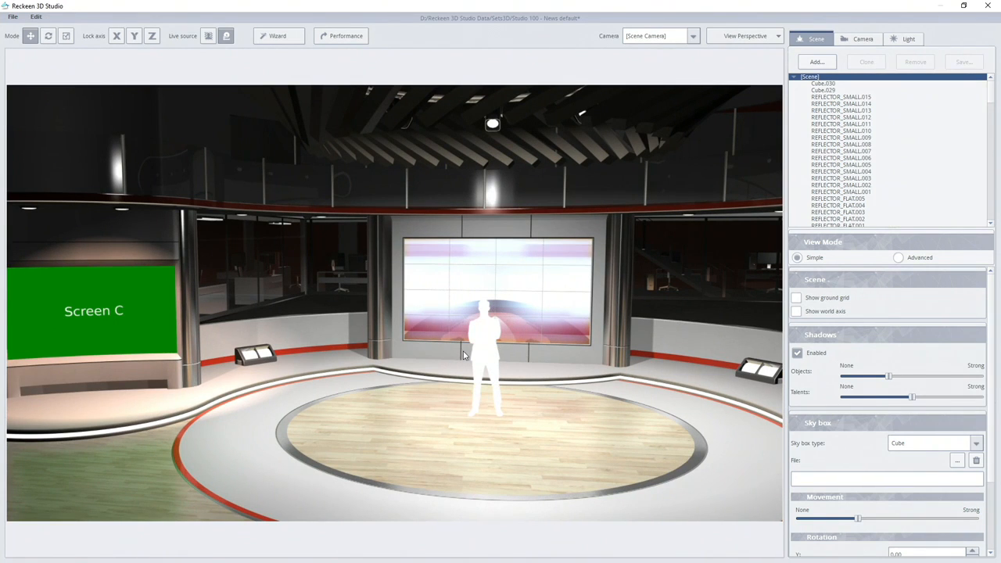
left_click(479, 358)
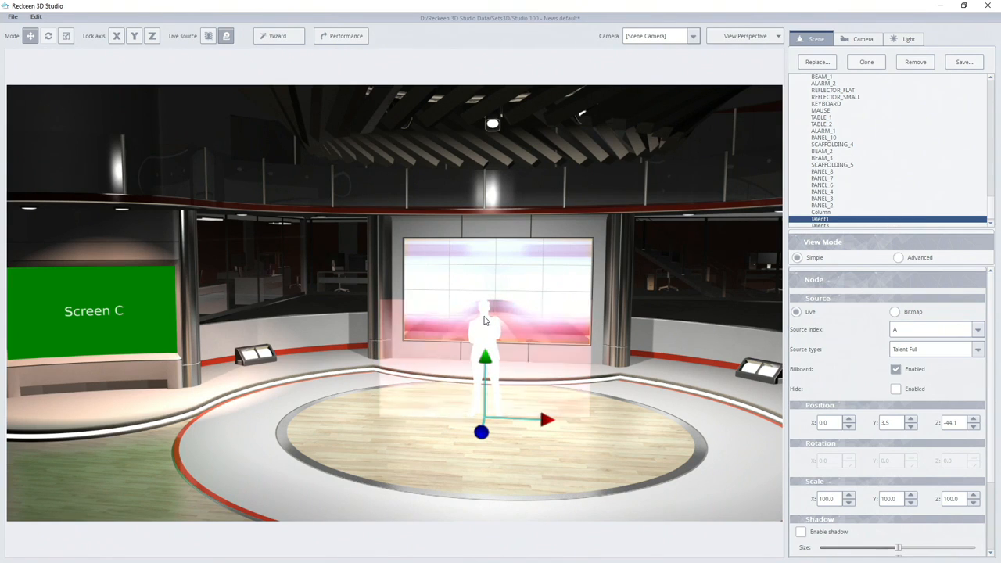
left_click(482, 321)
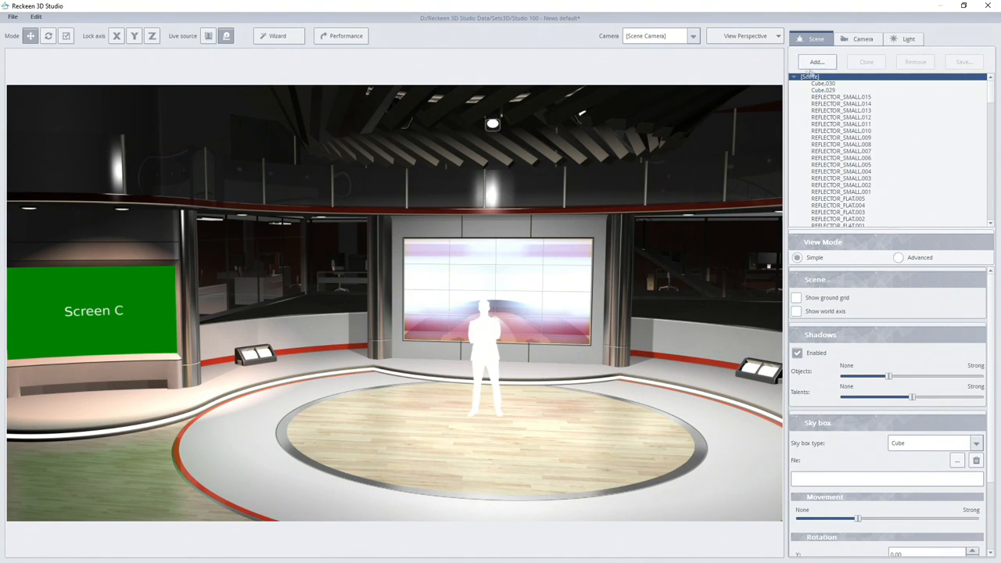
Preview the Talent object in the object library without adding it to the scene.
left_click(816, 62)
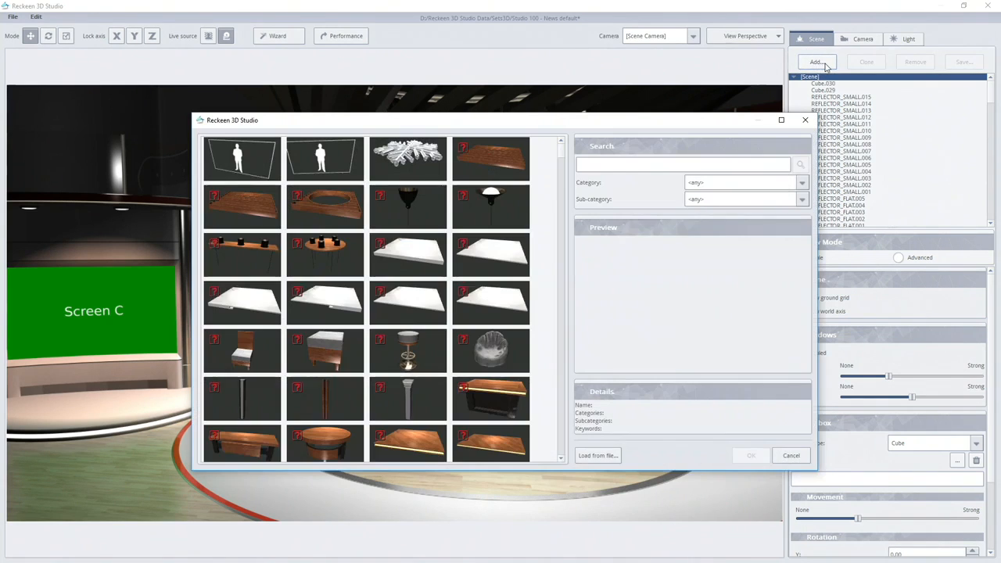
left_click(257, 156)
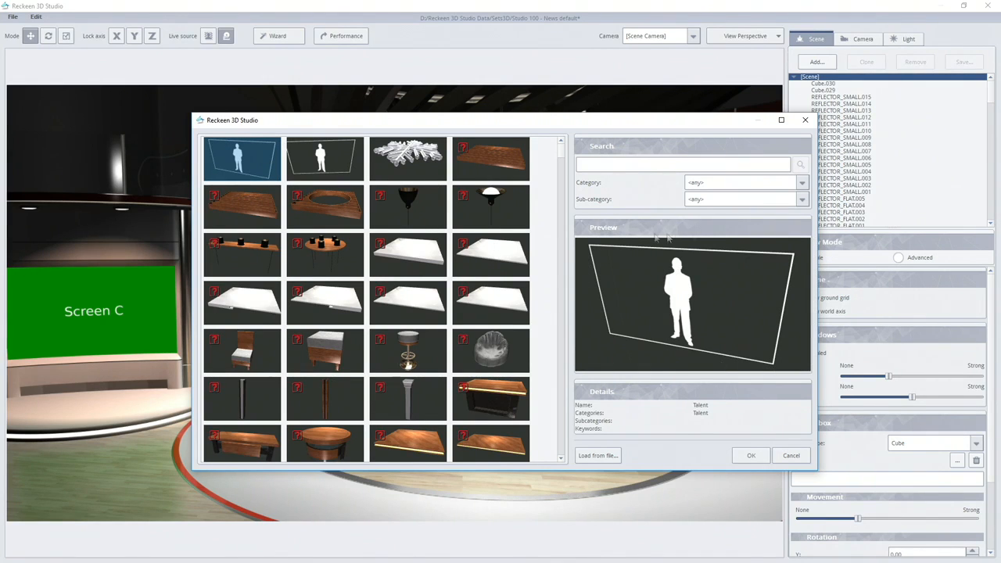
left_click(790, 455)
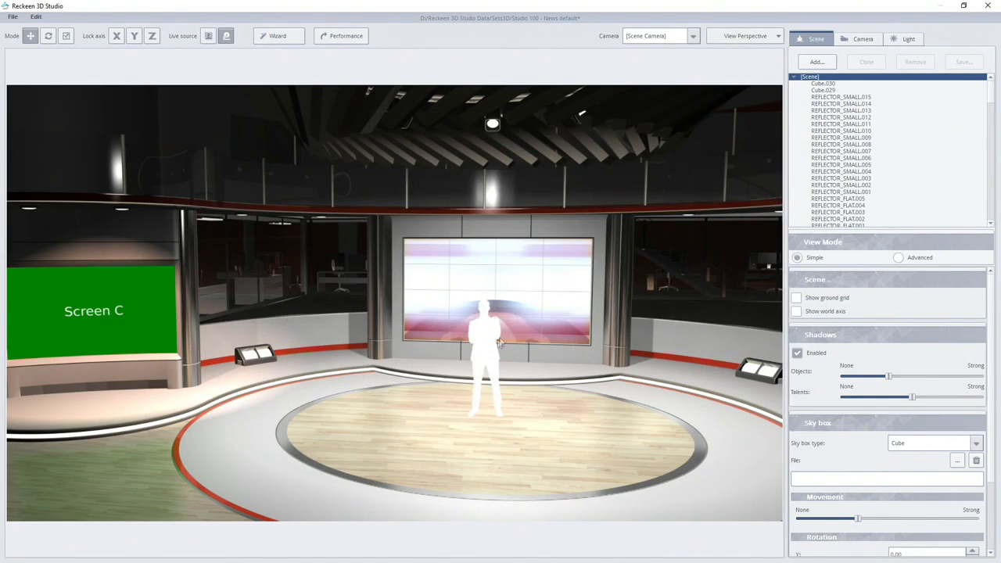
Enable the shadow on Talent1 at the centre of the stage, deselect it and show the real live source instead of the silhouette.
left_click(499, 344)
scroll(696, 391, "up", 4)
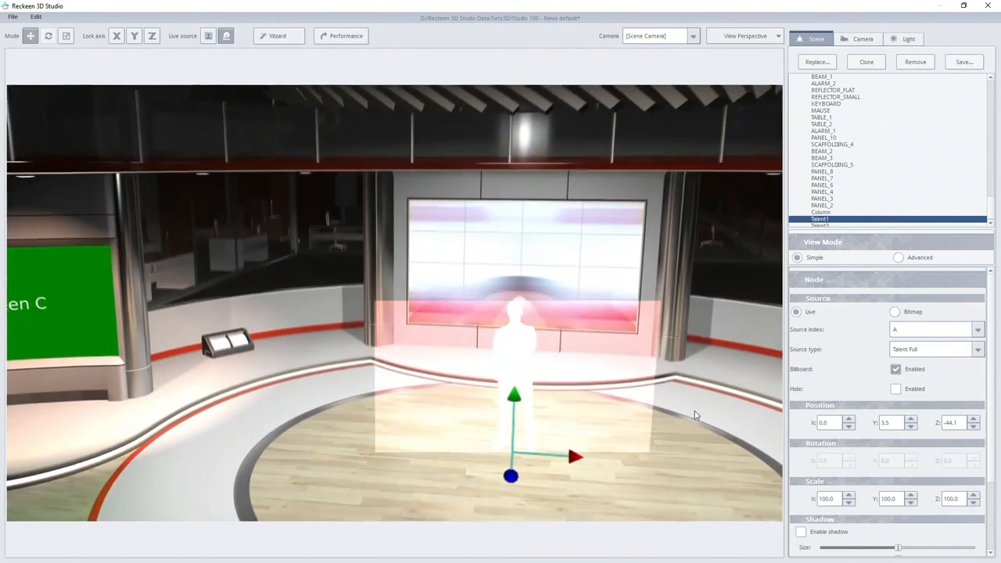
scroll(696, 415, "down", 3)
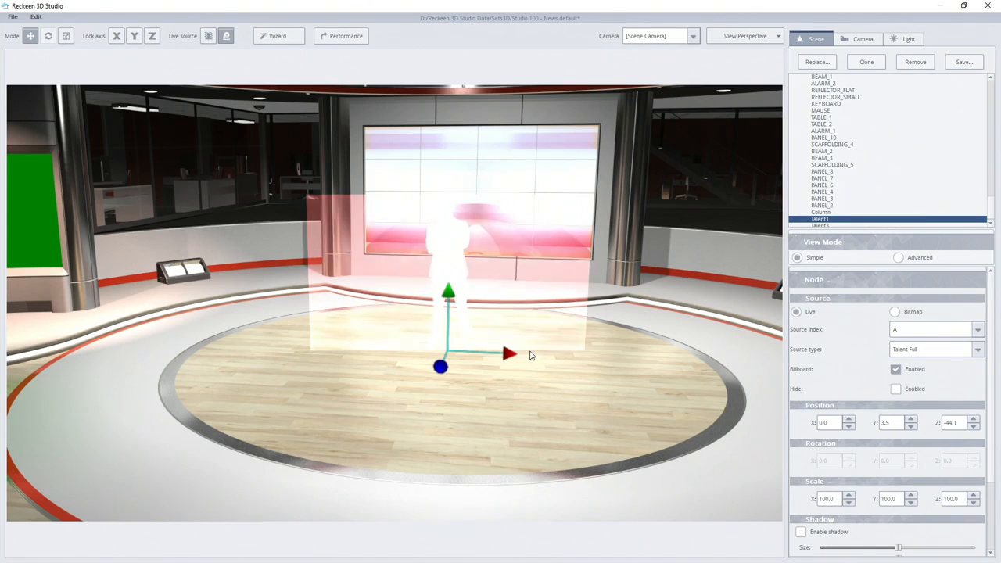
middle_click_drag(654, 367, 618, 414)
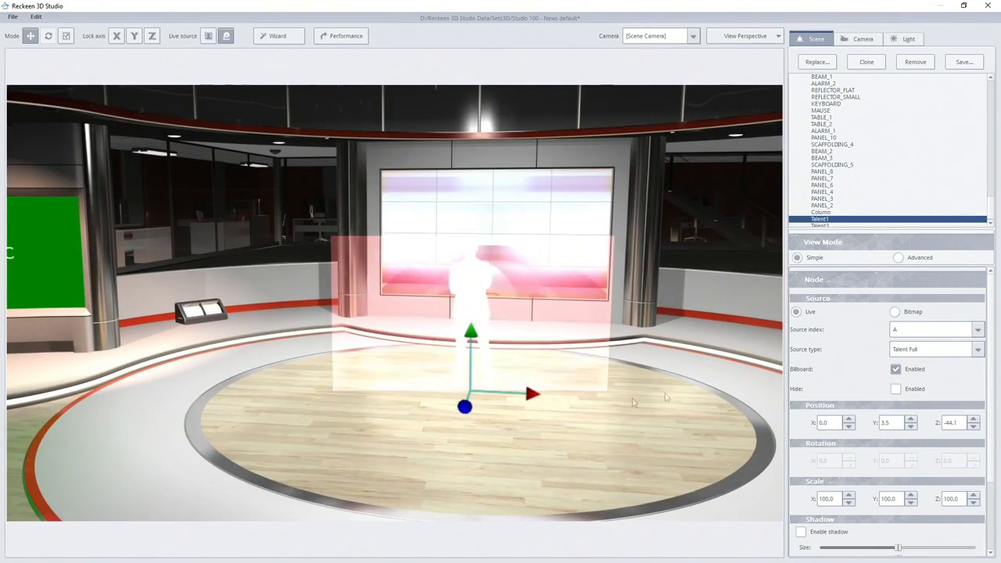
scroll(982, 429, "down", 3)
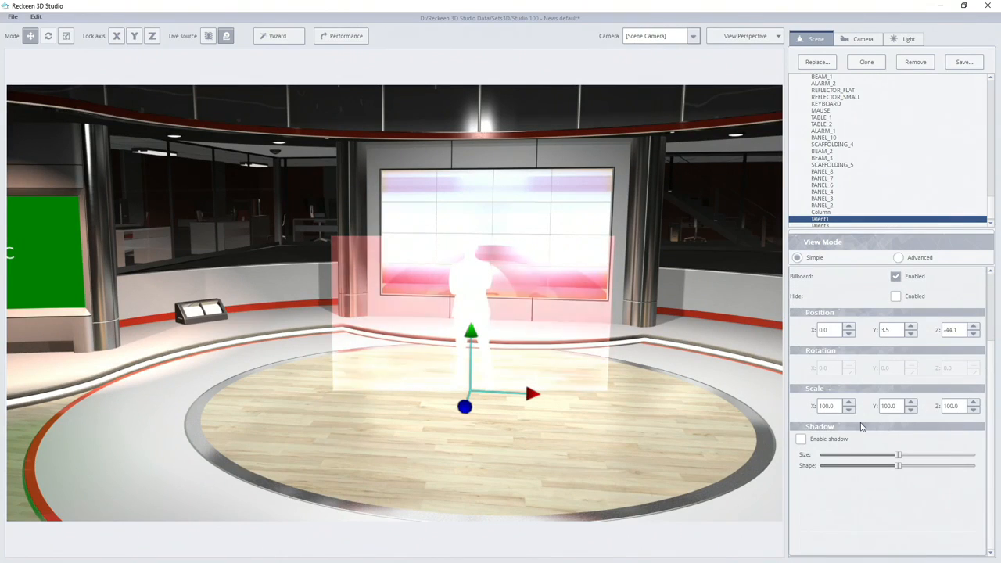
left_click(801, 441)
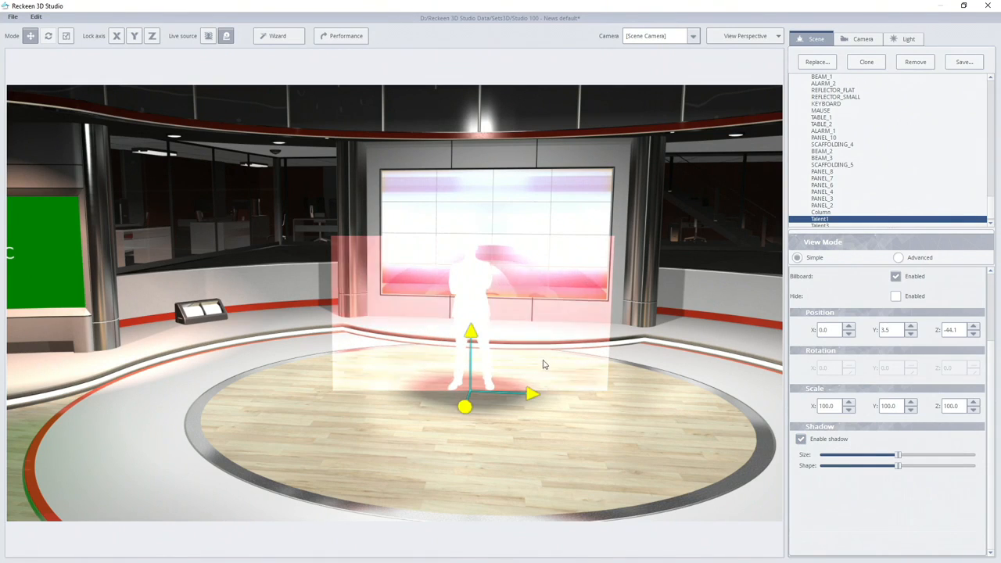
left_click(542, 362)
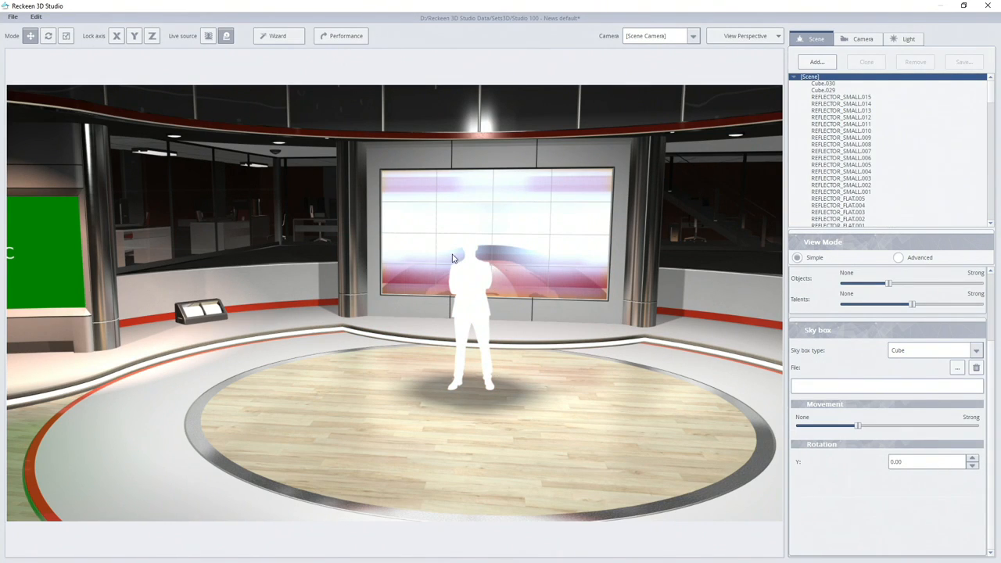
left_click(208, 35)
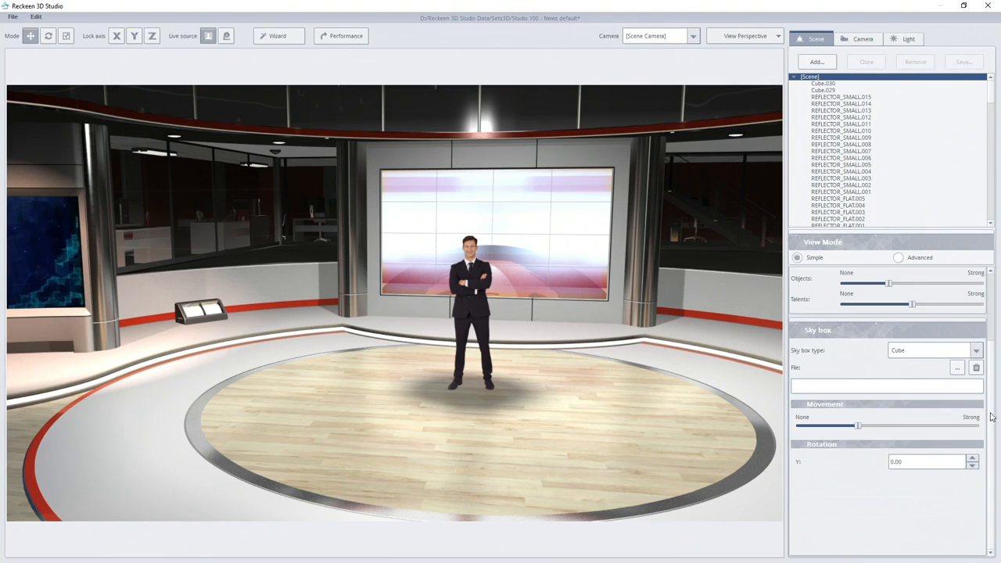
Leave the studio editor for the live mixer and assign CAM 1 to source A of V/C 1.
scroll(992, 347, "up", 3)
left_click(504, 250)
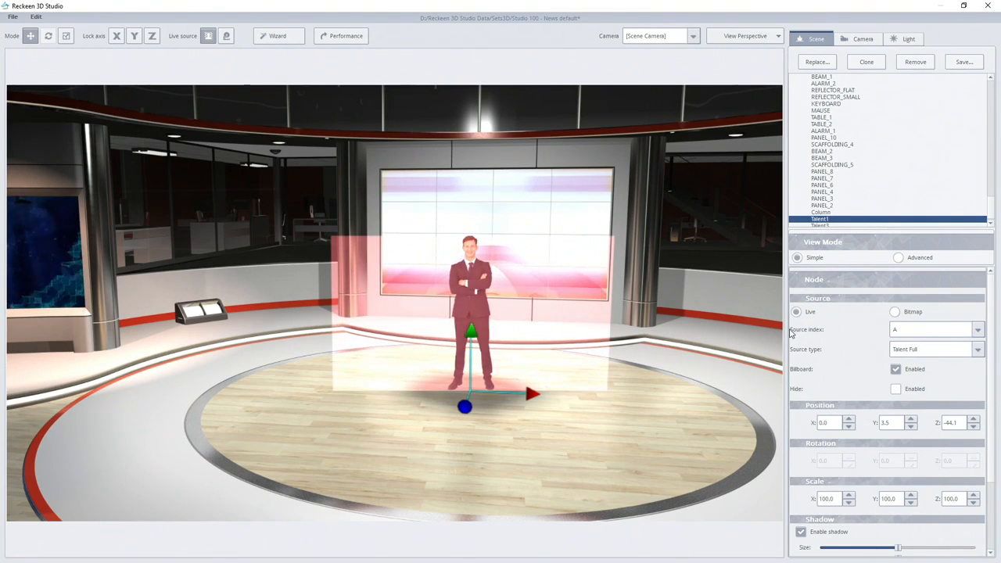
left_click(987, 6)
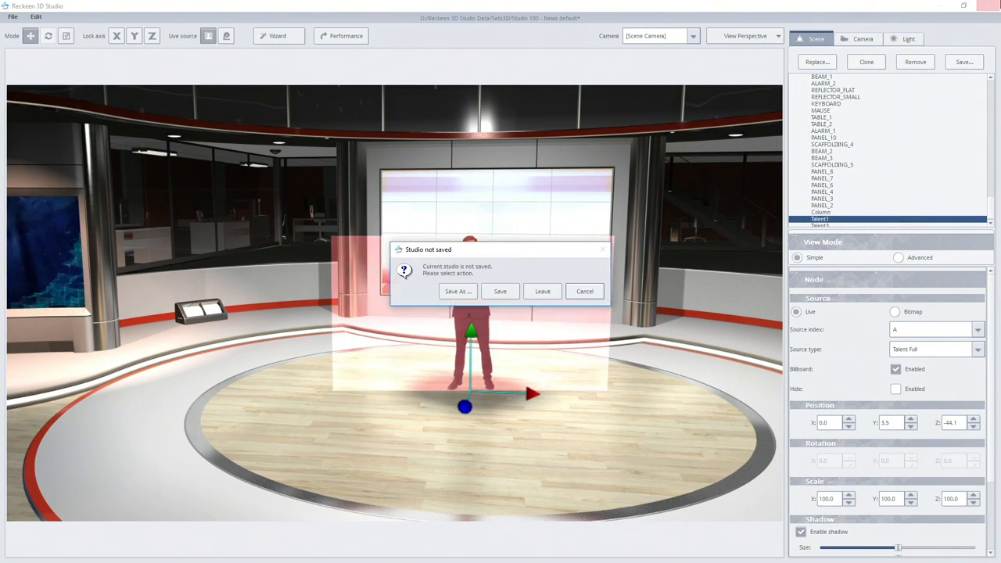
left_click(541, 291)
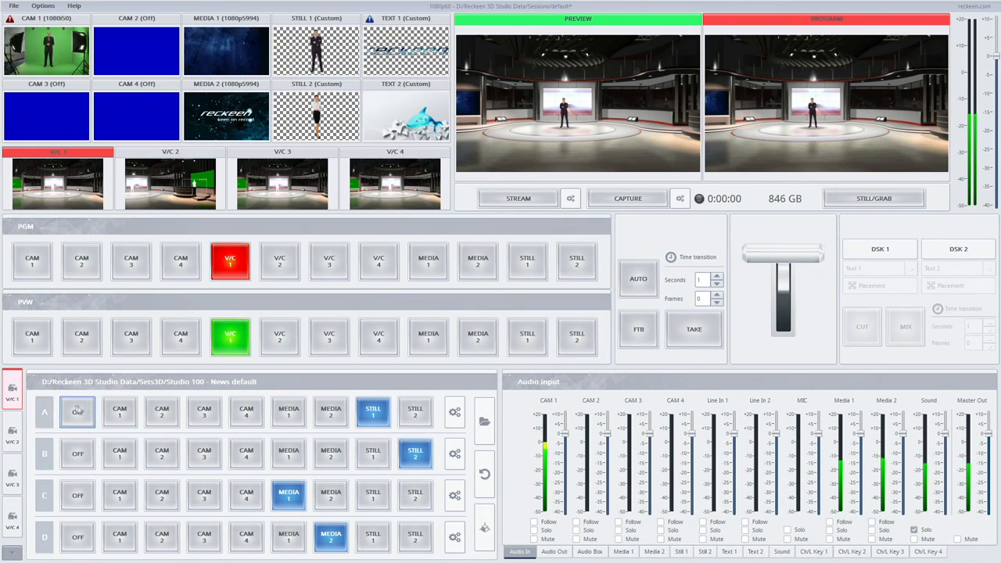
left_click(120, 411)
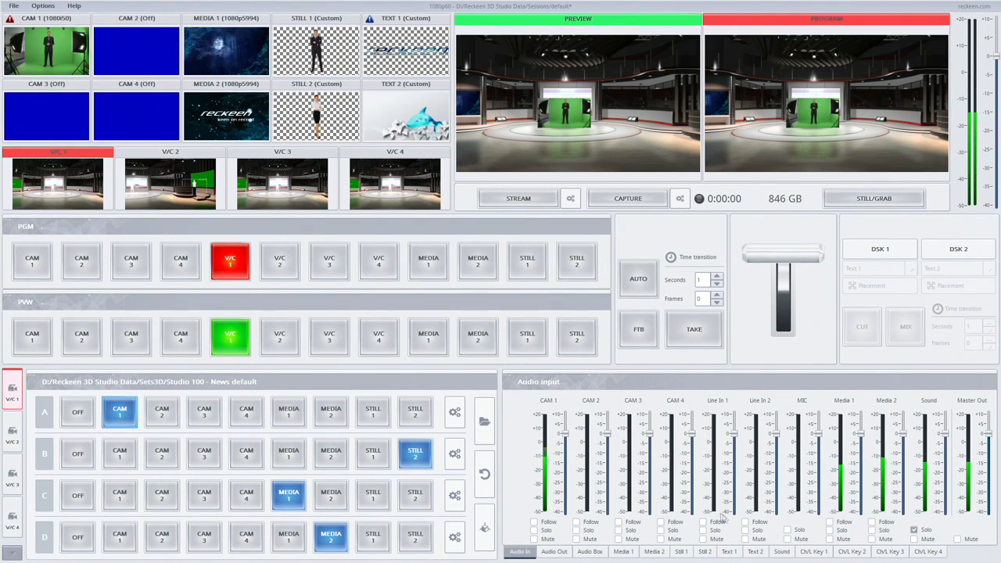
Load the saved key settings 1.recKey into Ch/L Key 1 to remove the green background from CAM 1.
left_click(811, 552)
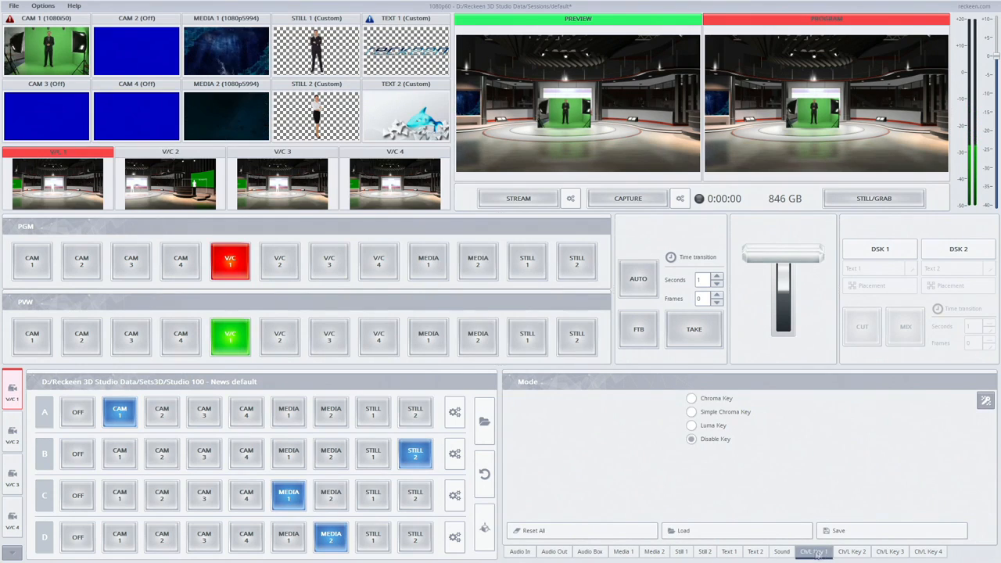
left_click(744, 534)
left_click(385, 192)
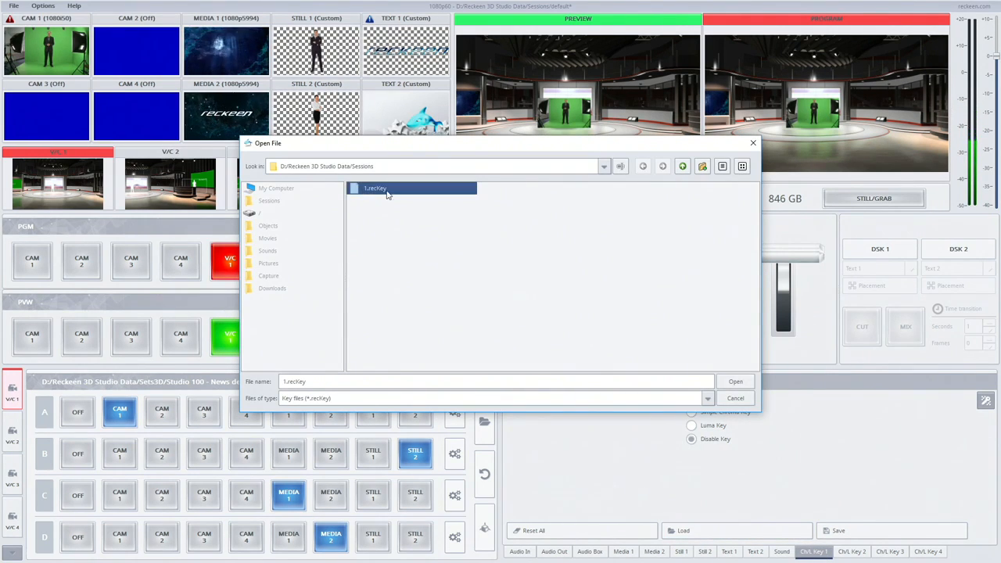
double_click(368, 192)
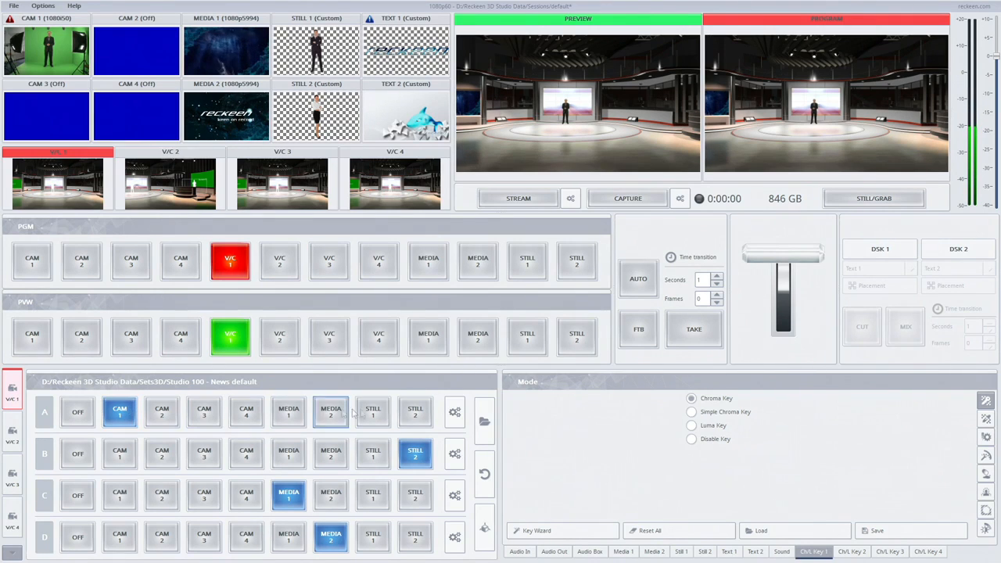
Enlarge the source A image to 120.80 in its source settings and close them.
left_click(461, 415)
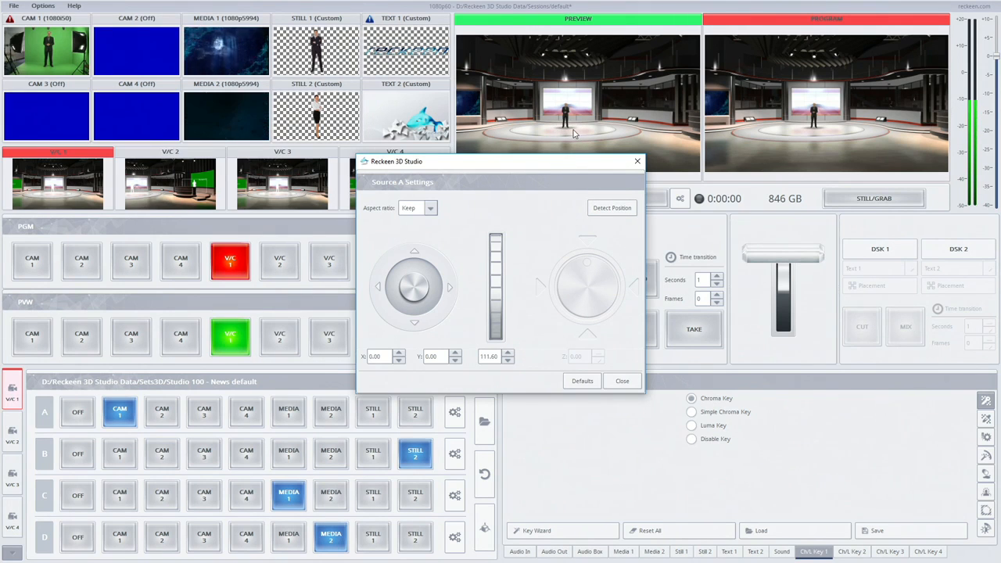
left_click_drag(496, 301, 494, 280)
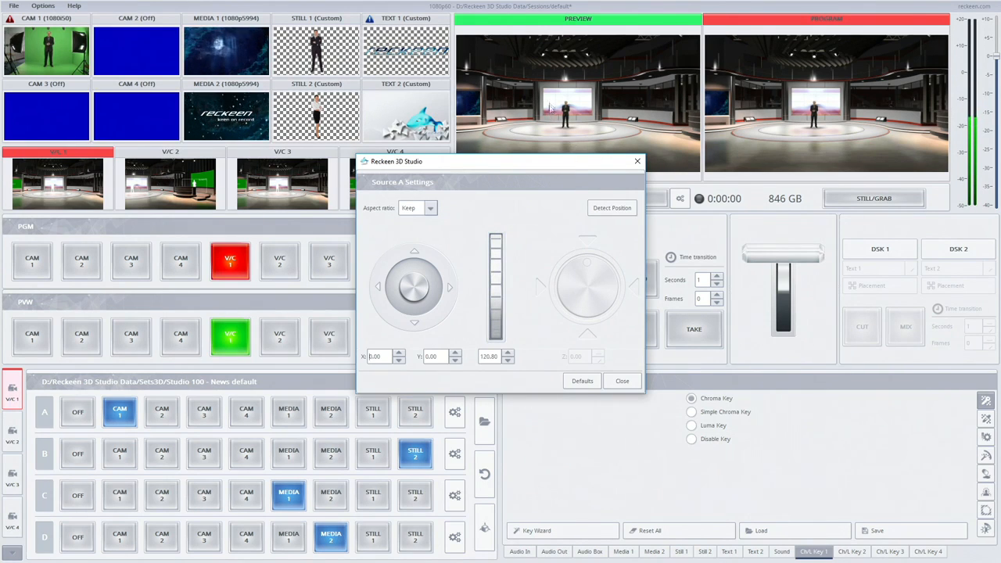
left_click(622, 382)
Try CAM 1 as the input for sources B and C, and restore STILL 2 and MEDIA 1.
left_click(120, 453)
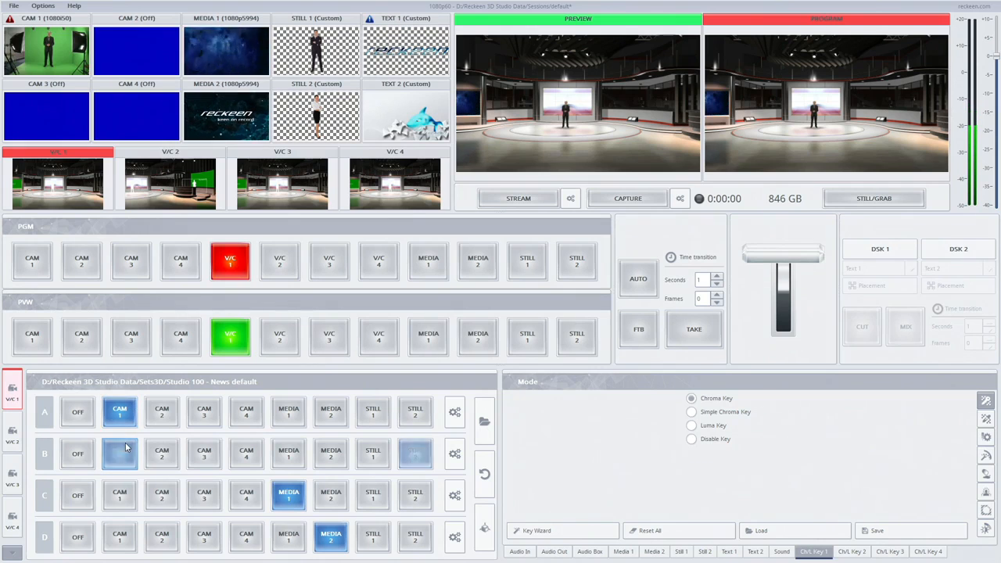
left_click(119, 495)
left_click(415, 454)
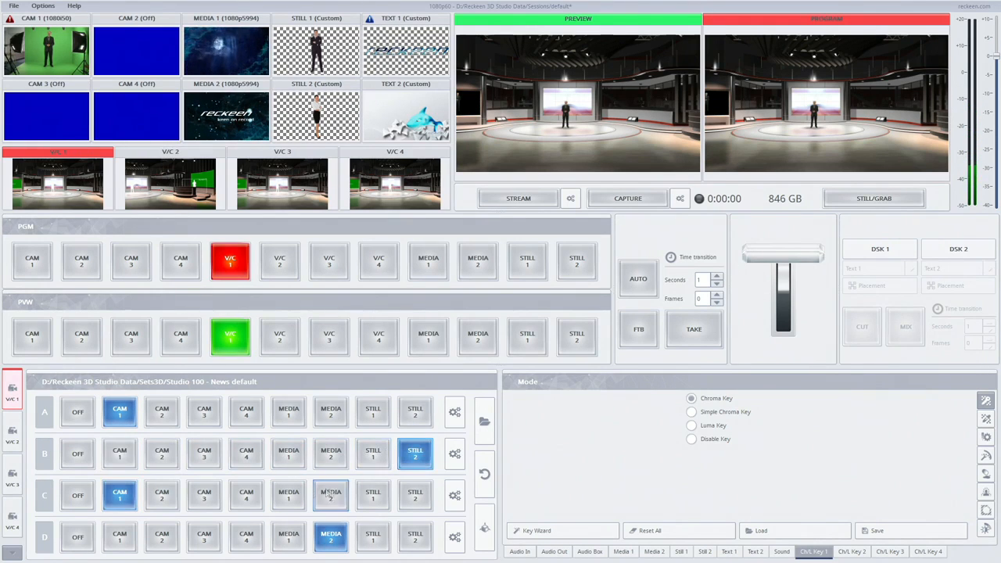
left_click(291, 493)
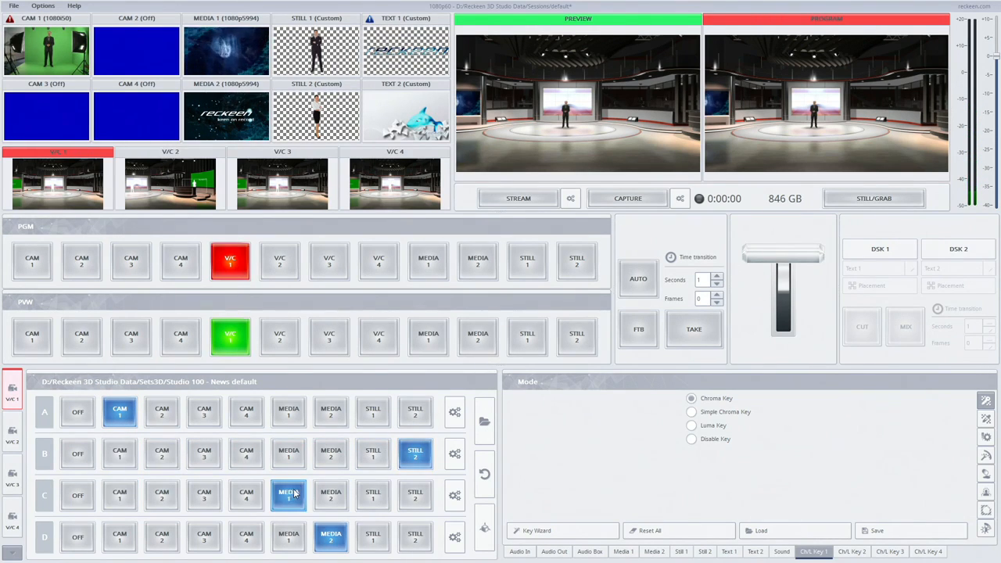
Reopen the studio set in the editor and reduce Talent1's shadow size to slightly below the midpoint.
left_click(482, 525)
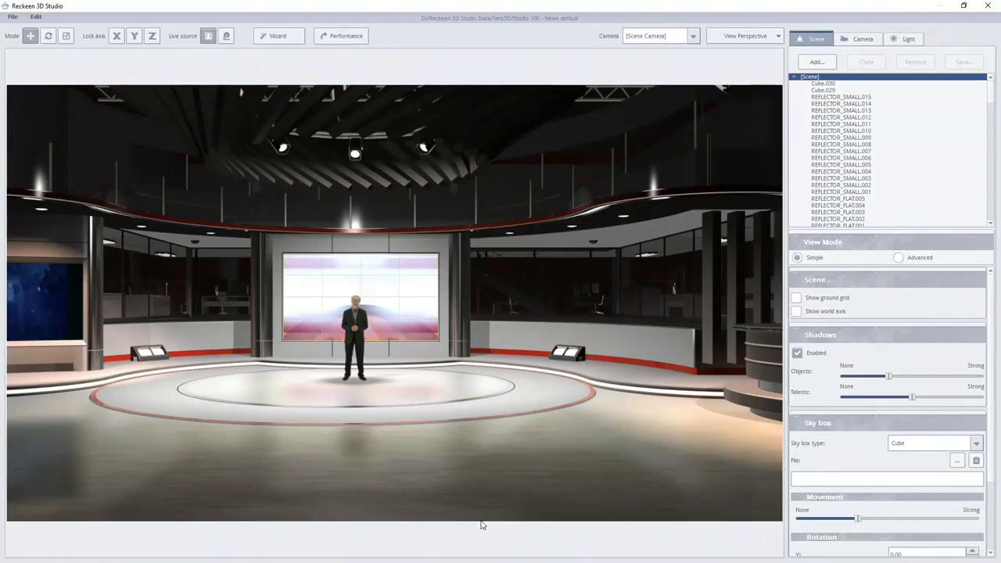
middle_click_drag(435, 455, 395, 384)
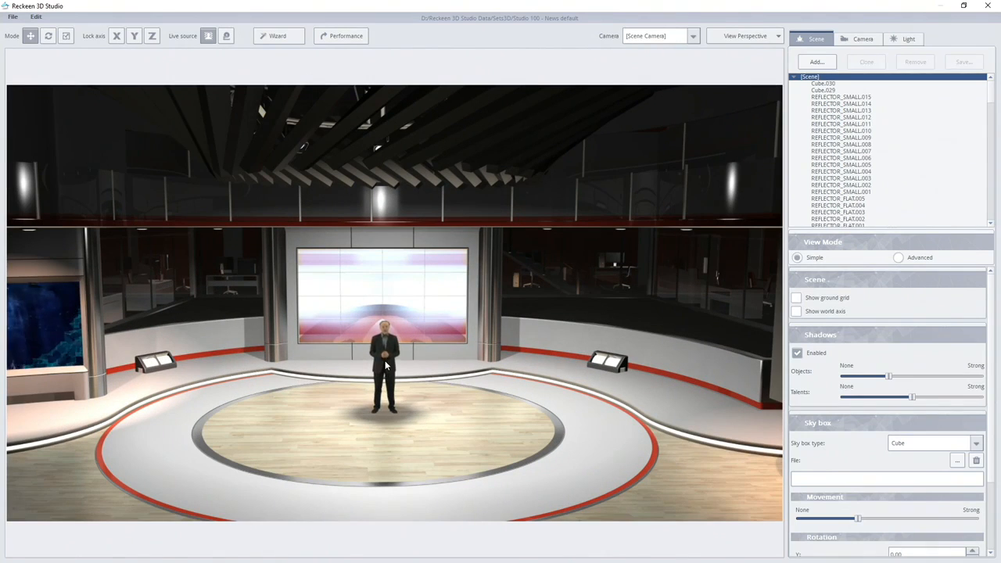
left_click(386, 364)
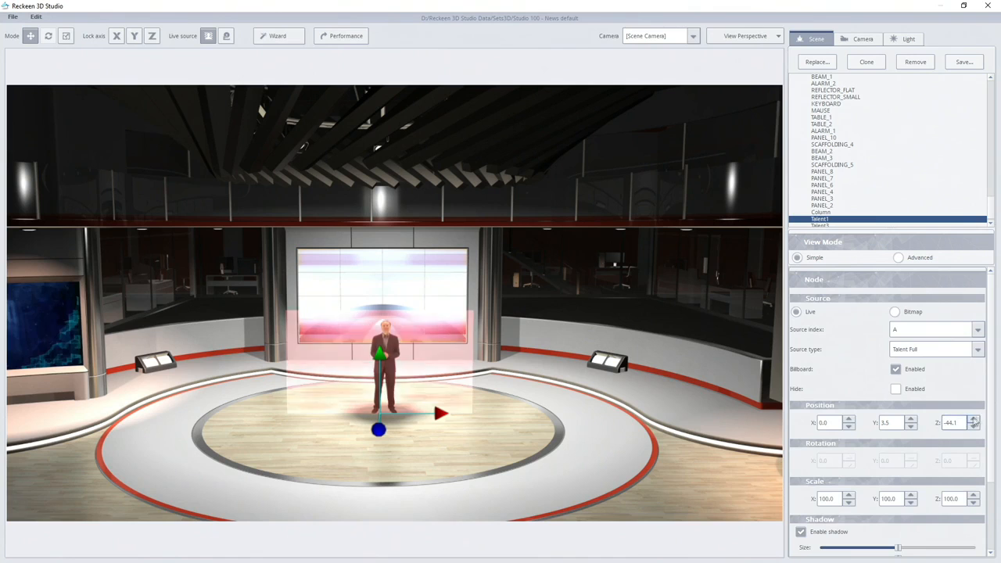
scroll(985, 496, "down", 3)
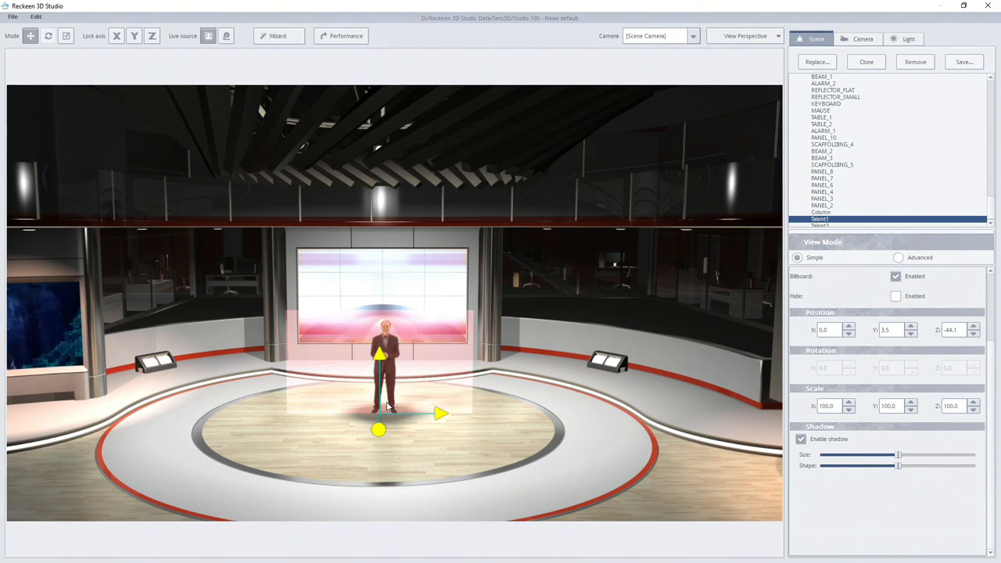
mouse_move(898, 455)
left_mouse_down()
mouse_move(831, 458)
mouse_move(958, 462)
mouse_move(820, 457)
mouse_move(885, 457)
left_mouse_up()
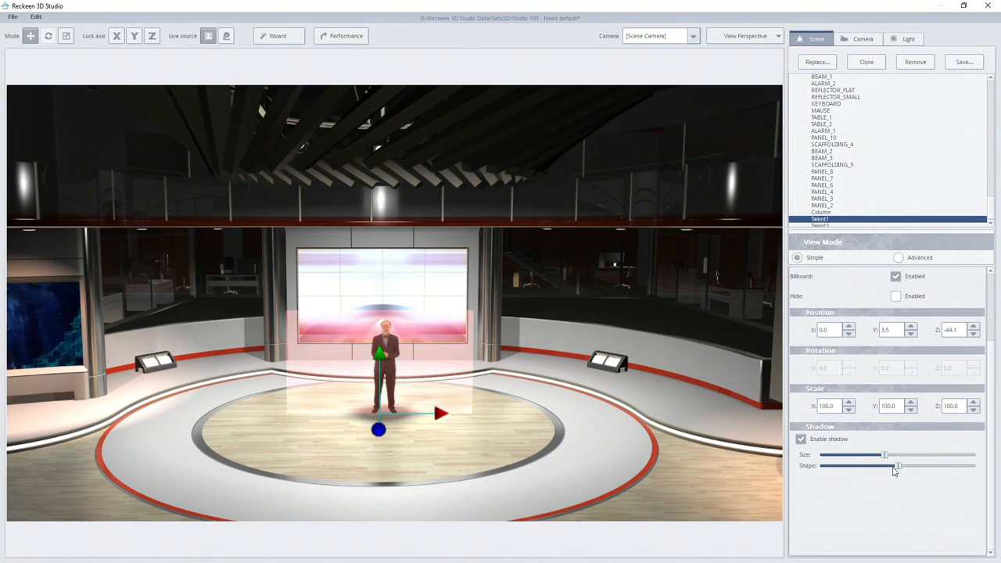
Set Talent1's shadow shape close to its maximum and deselect the talent.
left_click_drag(897, 467, 972, 467)
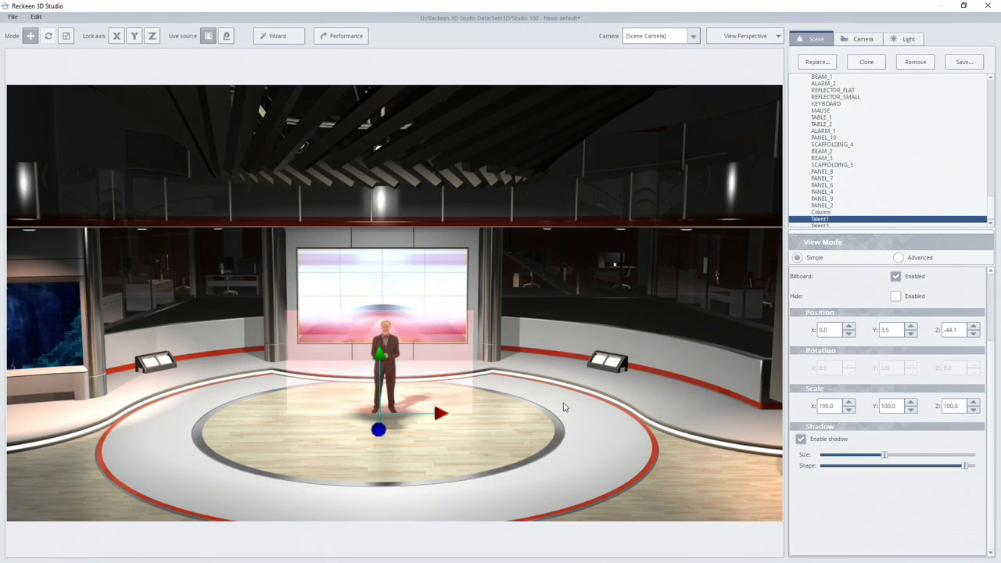
mouse_move(962, 467)
left_mouse_down()
mouse_move(952, 468)
mouse_move(966, 467)
left_mouse_up()
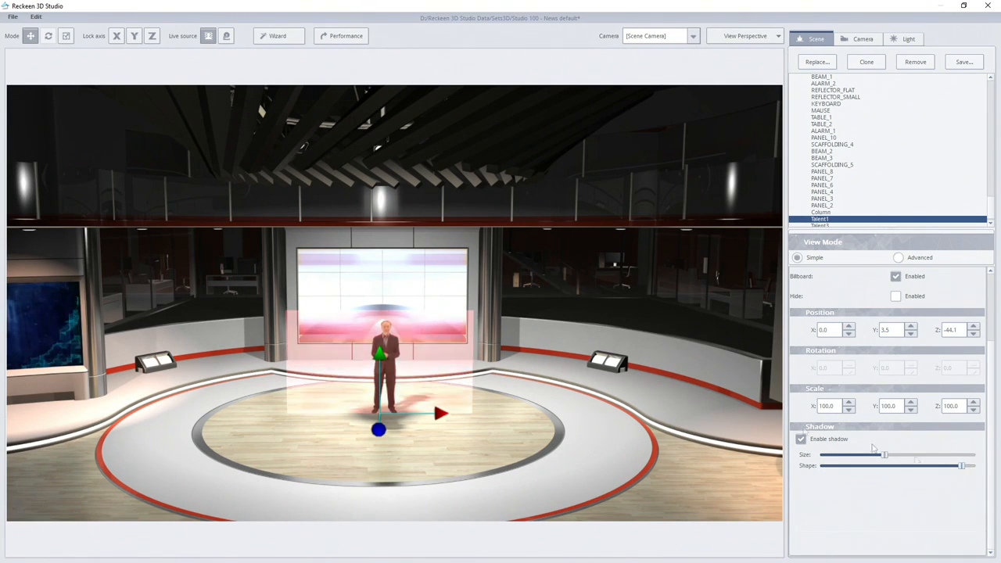
left_click(382, 361)
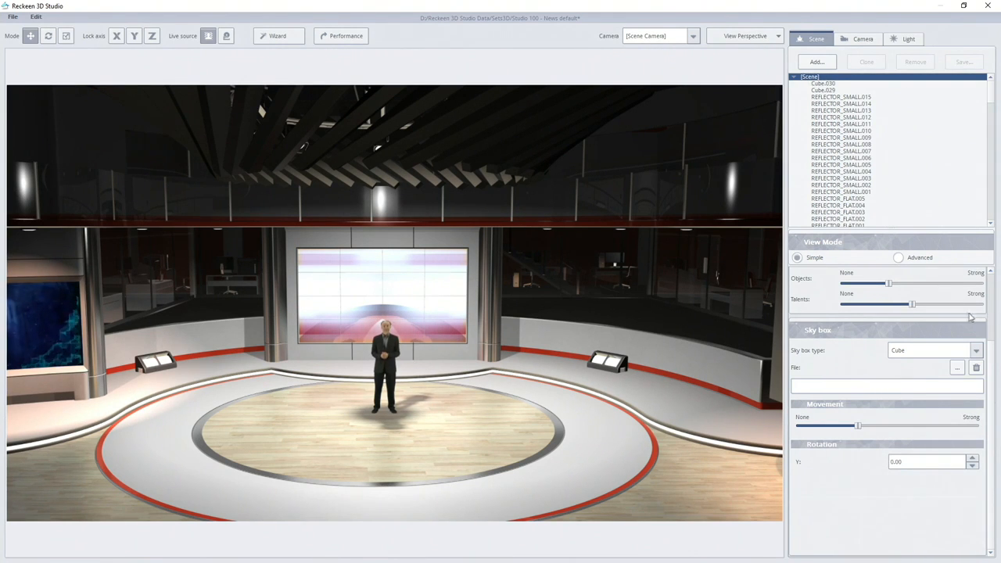
scroll(992, 315, "up", 2)
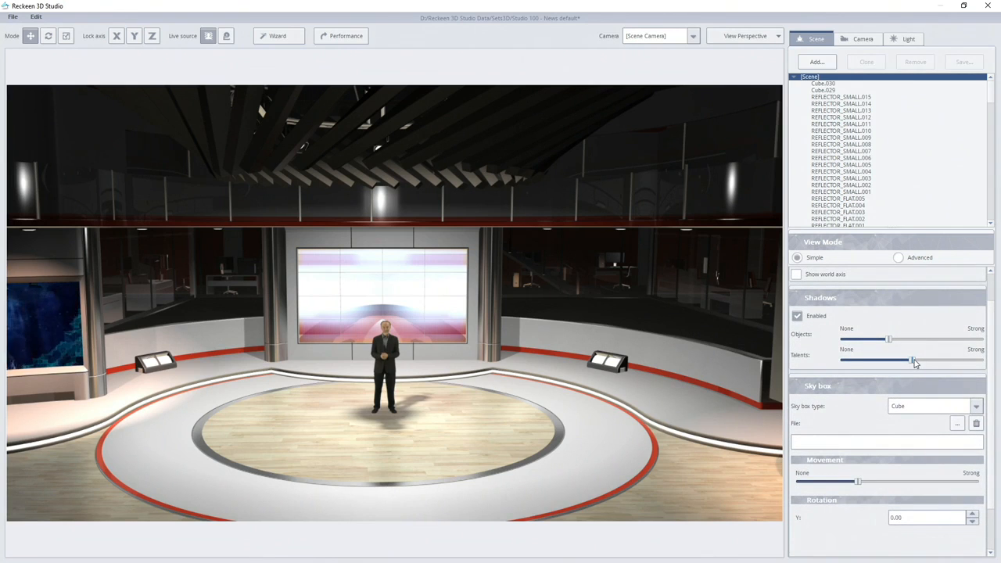
Reduce the scene's shadow strength for talents to slightly below one third of the range and inspect the talent's floor shadow.
left_click_drag(909, 361, 883, 361)
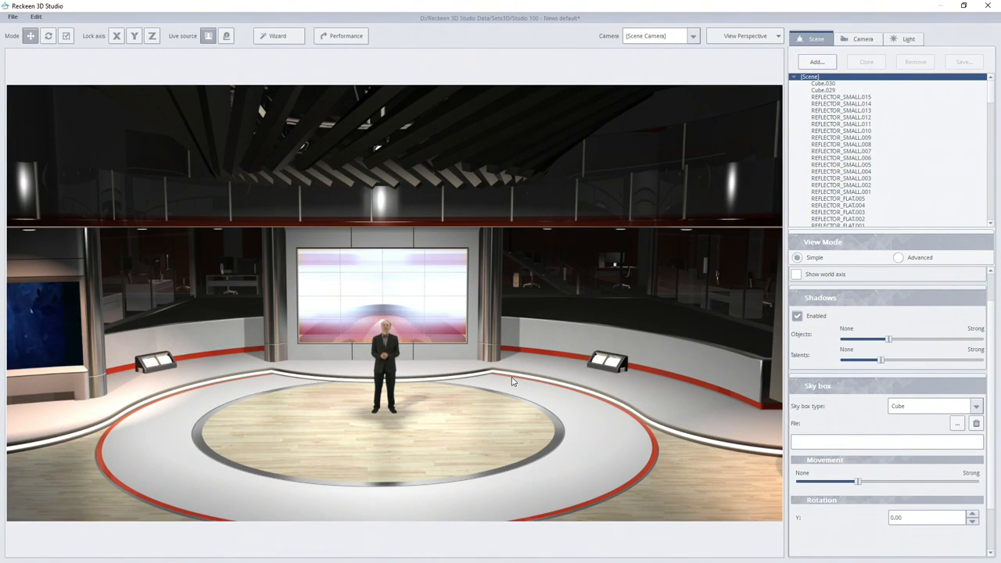
mouse_move(425, 415)
right_mouse_down()
mouse_move(416, 430)
mouse_move(425, 414)
mouse_move(425, 446)
mouse_move(425, 423)
right_mouse_up()
scroll(419, 428, "up", 3)
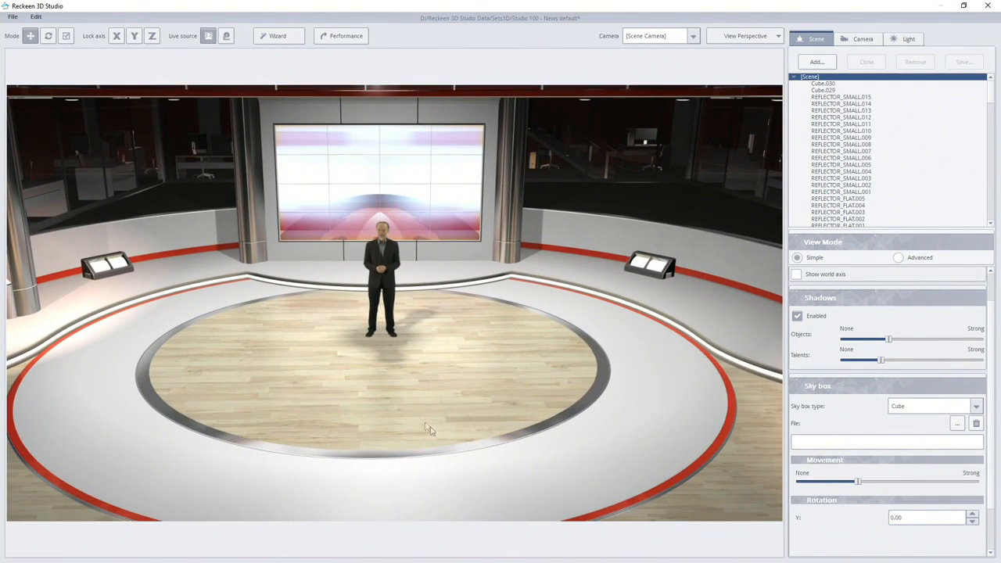
Save the edited studio set as a new file named "studio shadow".
left_click(13, 18)
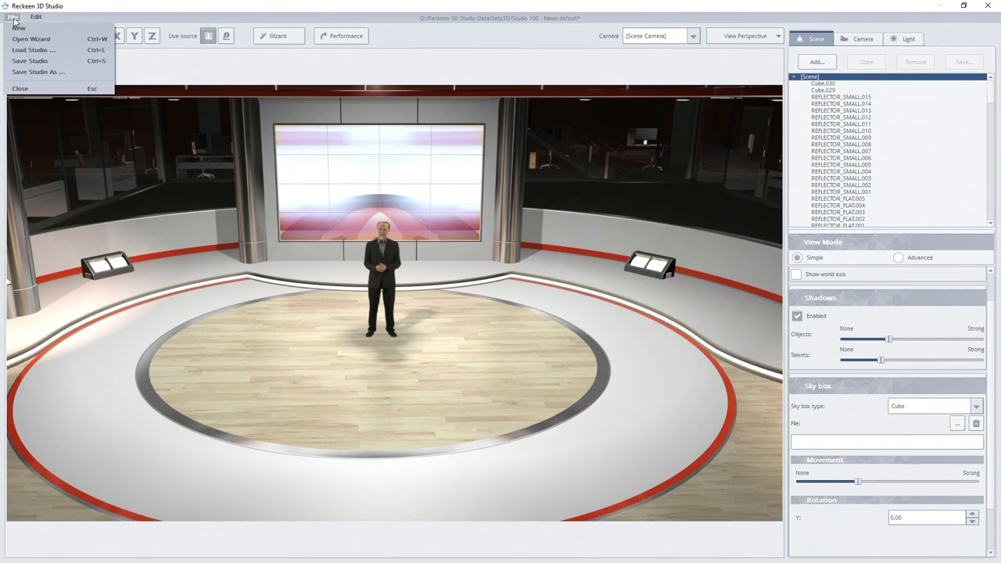
left_click(20, 71)
left_click_drag(373, 368, 261, 366)
type("studio shadow")
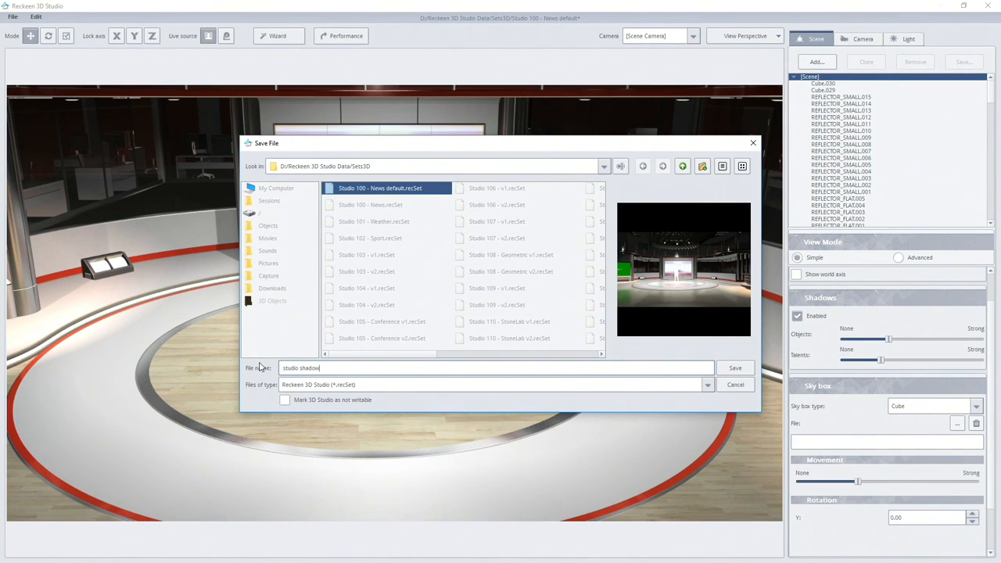
left_click(734, 368)
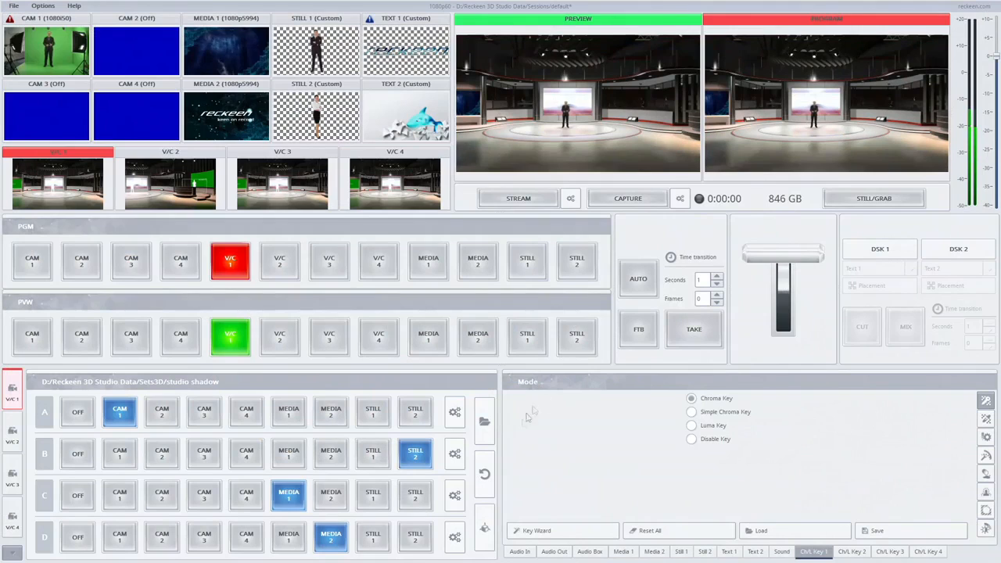
Review the position and size settings of source A and close them.
left_click(454, 412)
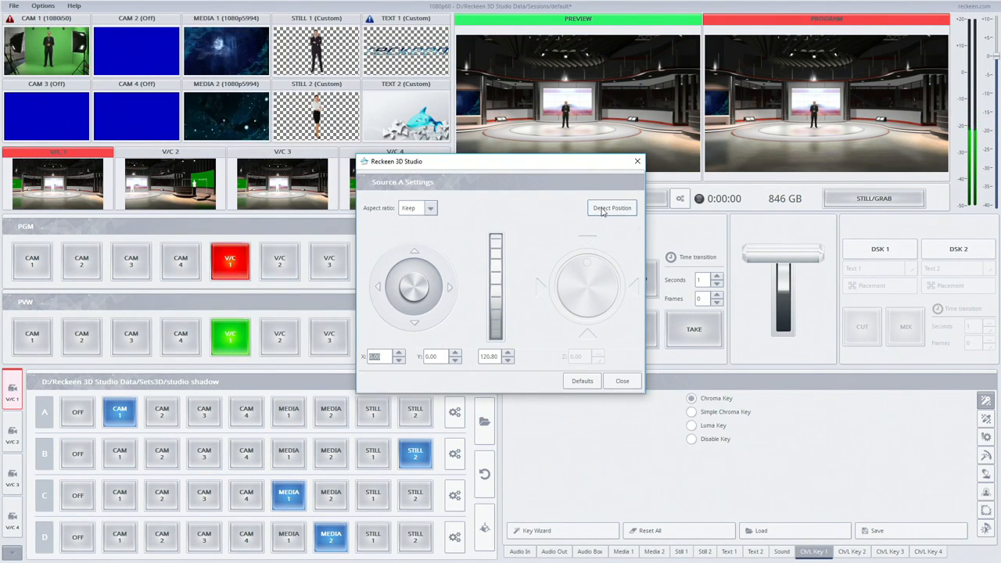
left_click(621, 381)
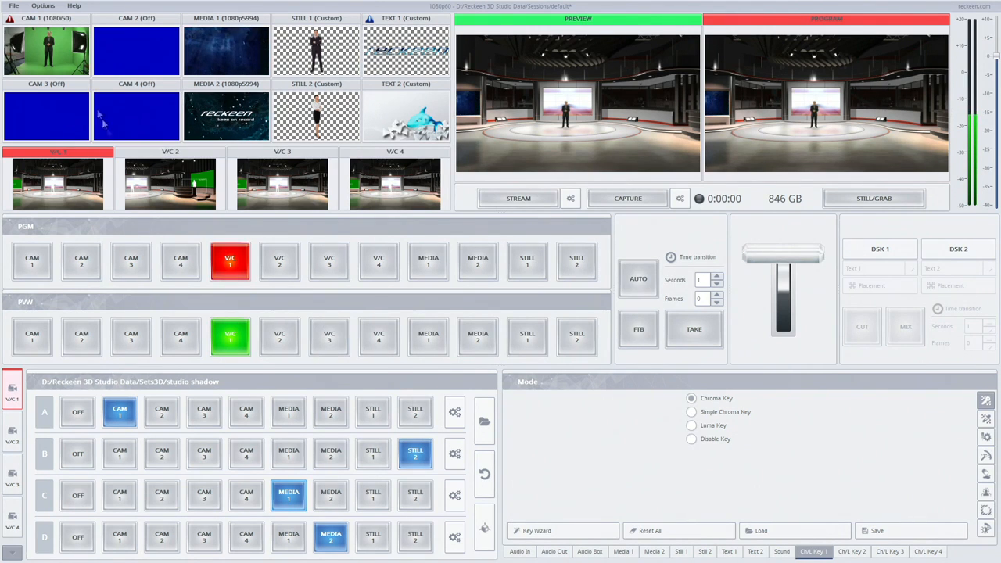
Save the current session as a new file named "session file".
left_click(14, 6)
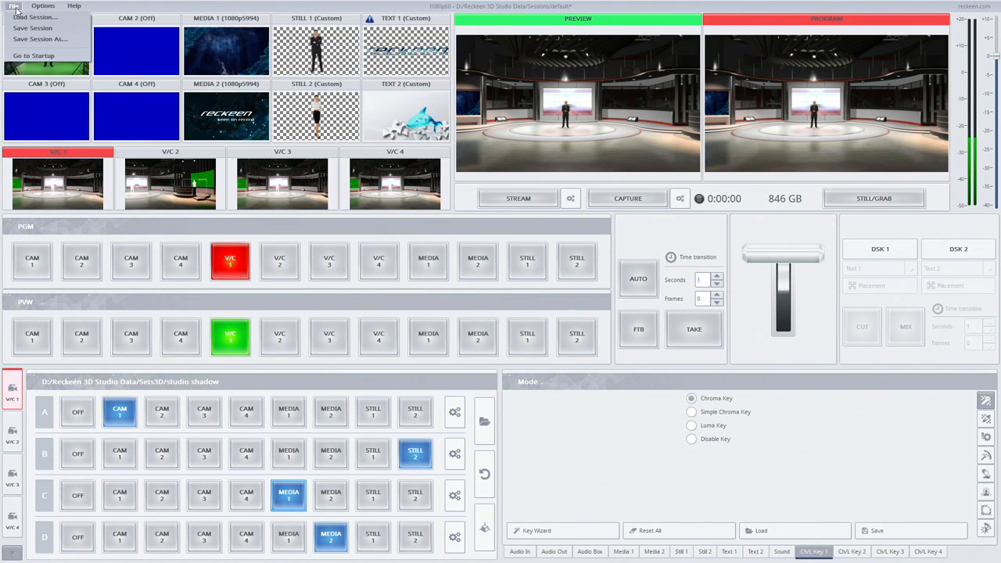
left_click(41, 39)
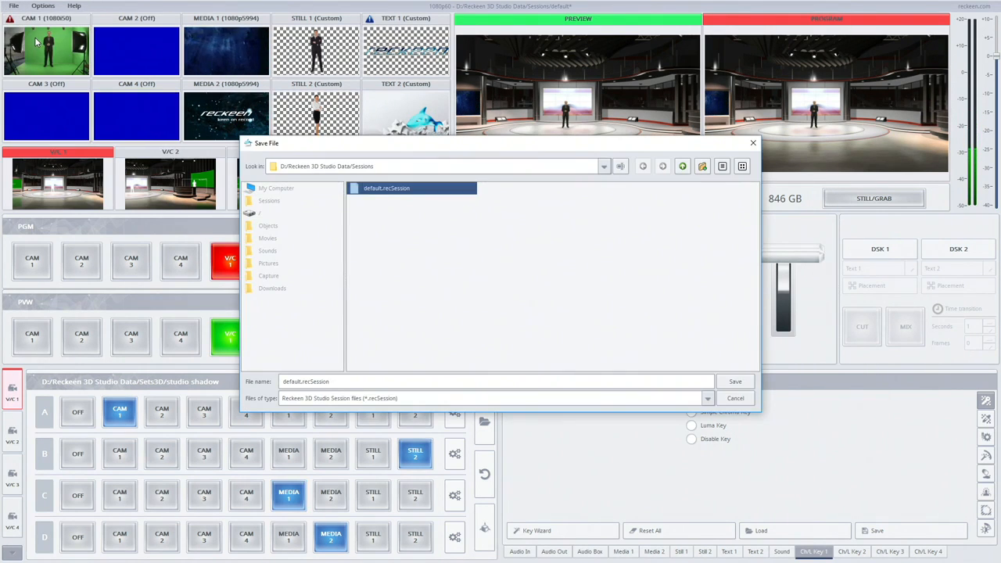
left_click_drag(300, 384, 258, 387)
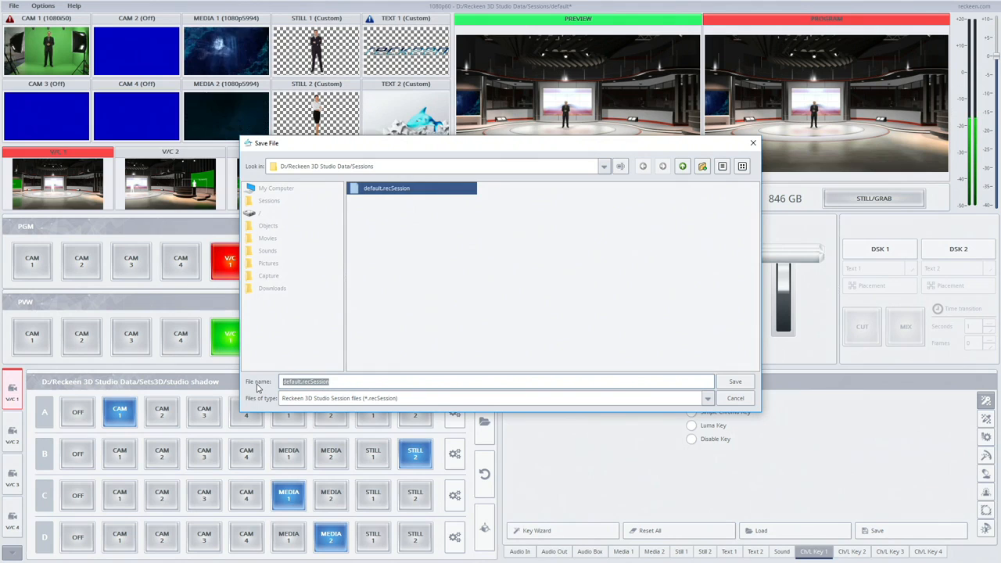
type("session file")
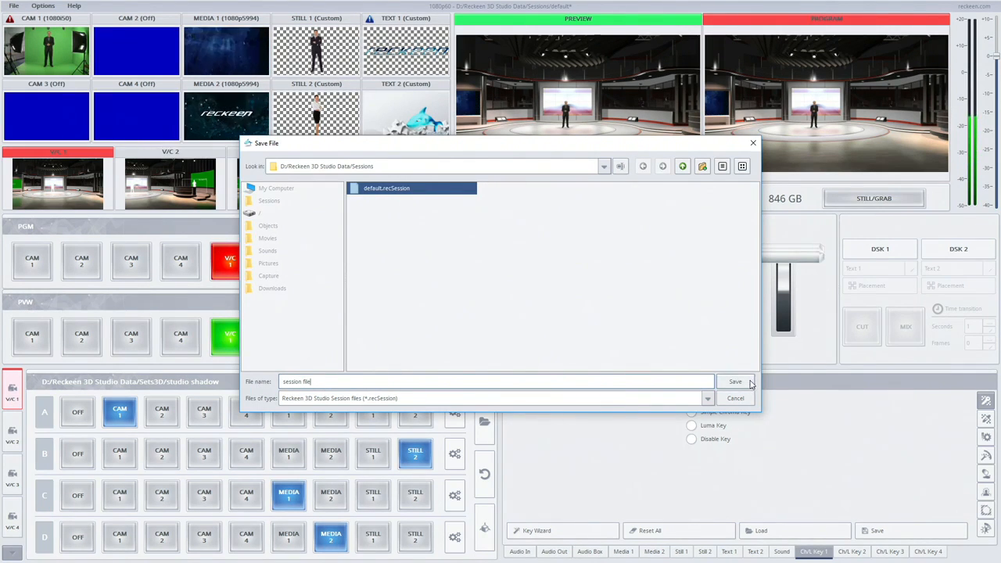
left_click(749, 383)
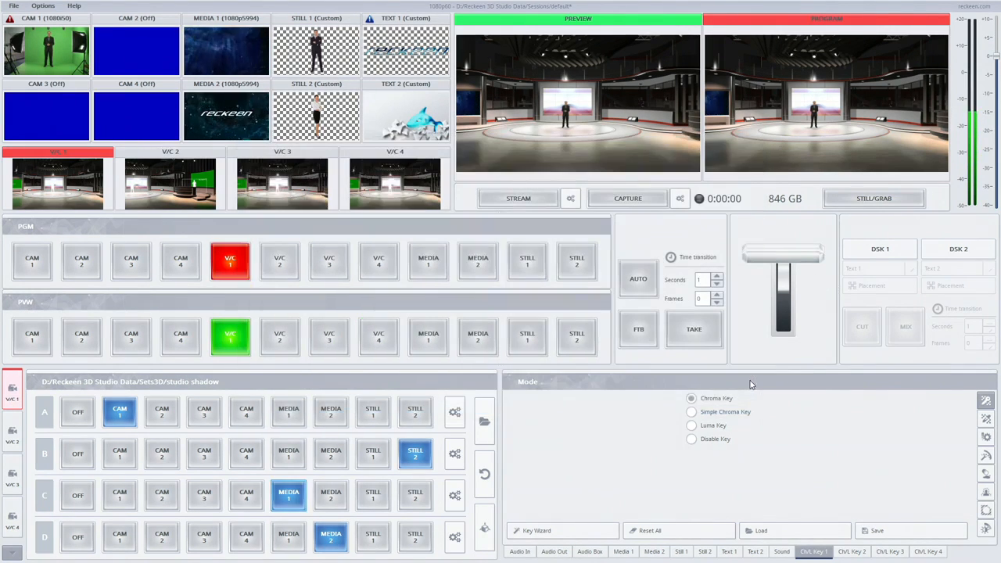
Show the audio input mixer with the levels of all channels.
left_click(526, 552)
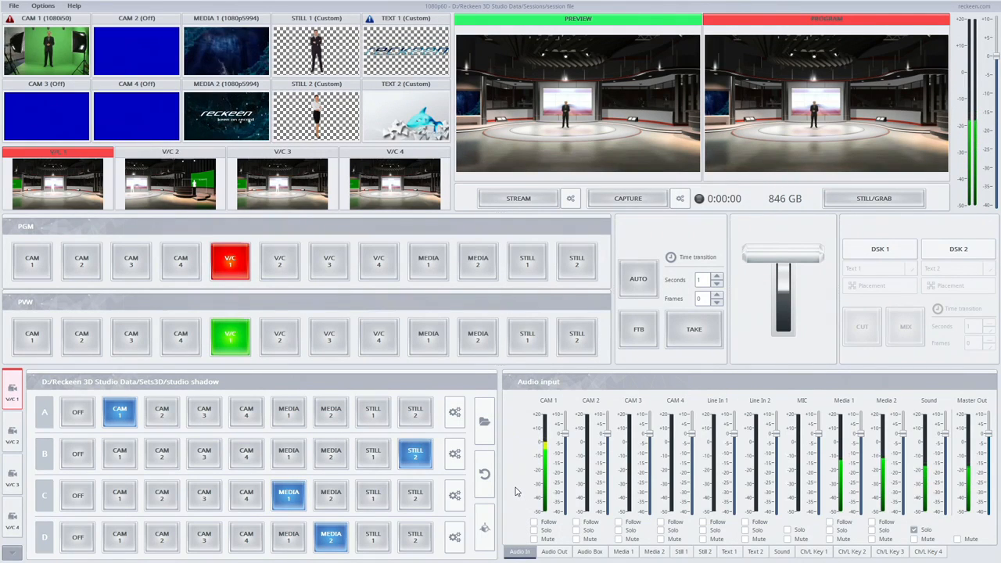